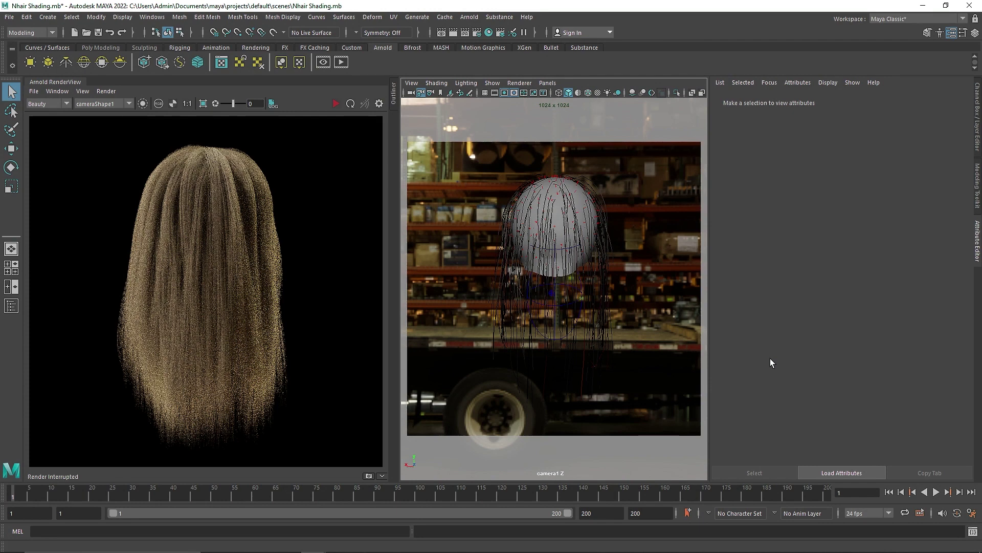
After a quick IPR test, select hairSystem1 under hairAll and expand its Clump and Hair Shape settings.
left_click(335, 104)
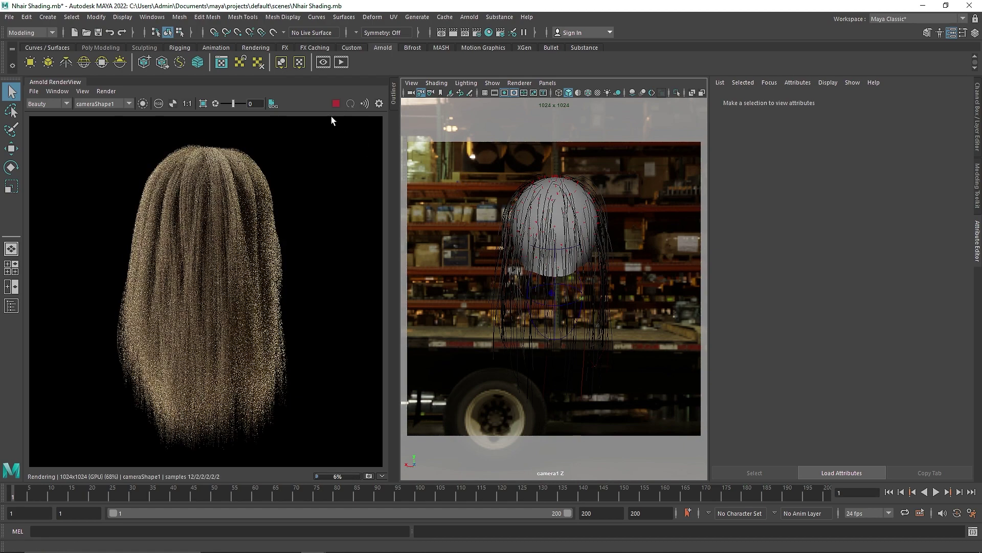
left_click(336, 104)
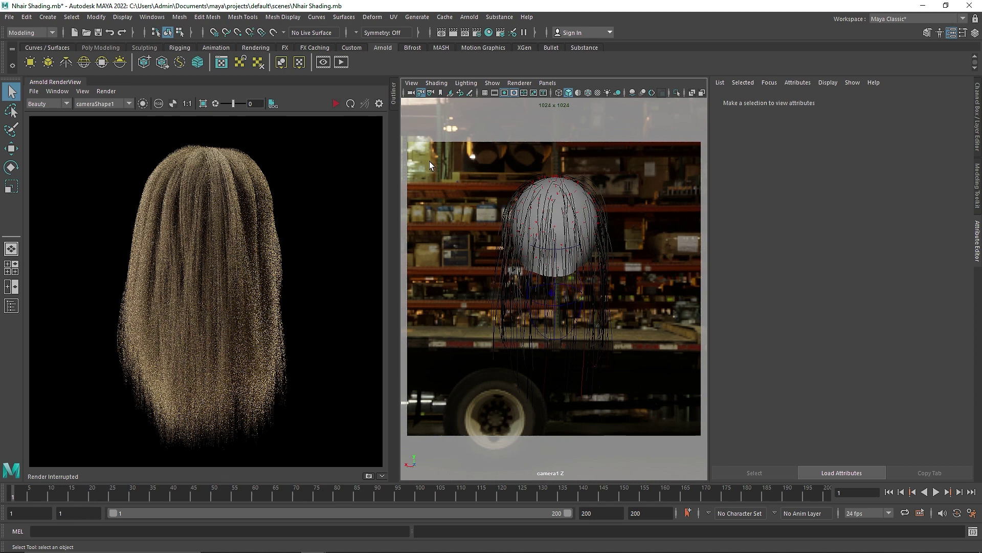
left_click(395, 97)
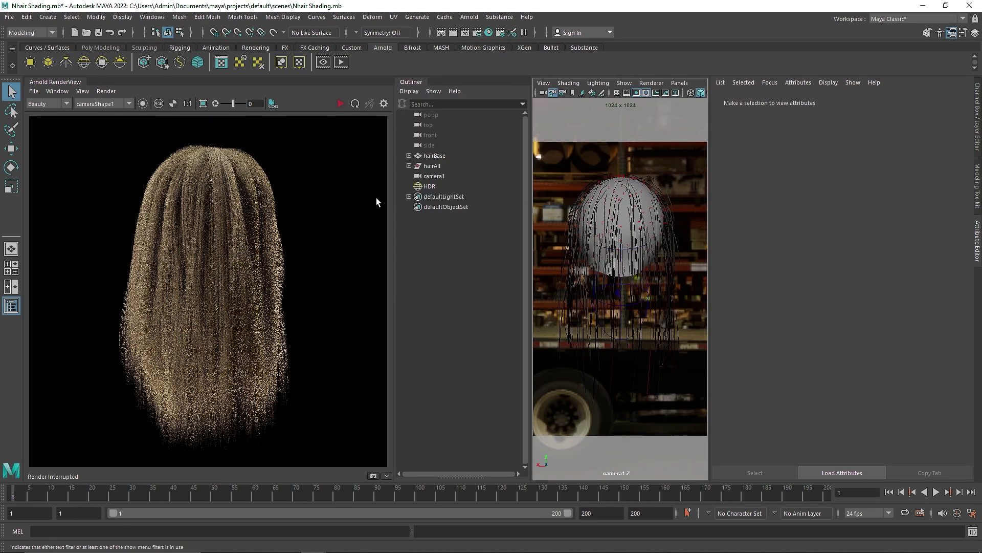
left_click(409, 166)
left_click(445, 196)
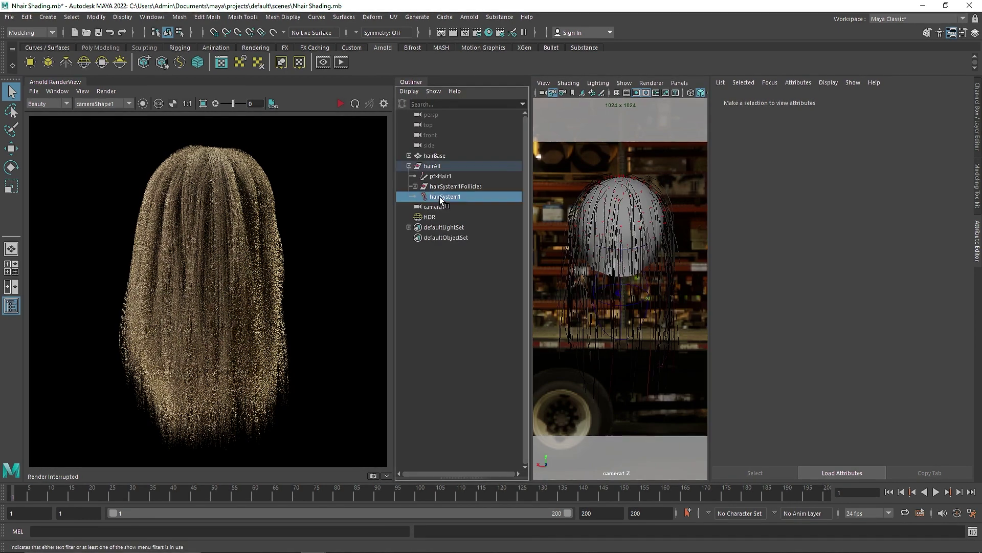
left_click(409, 165)
left_click(409, 82)
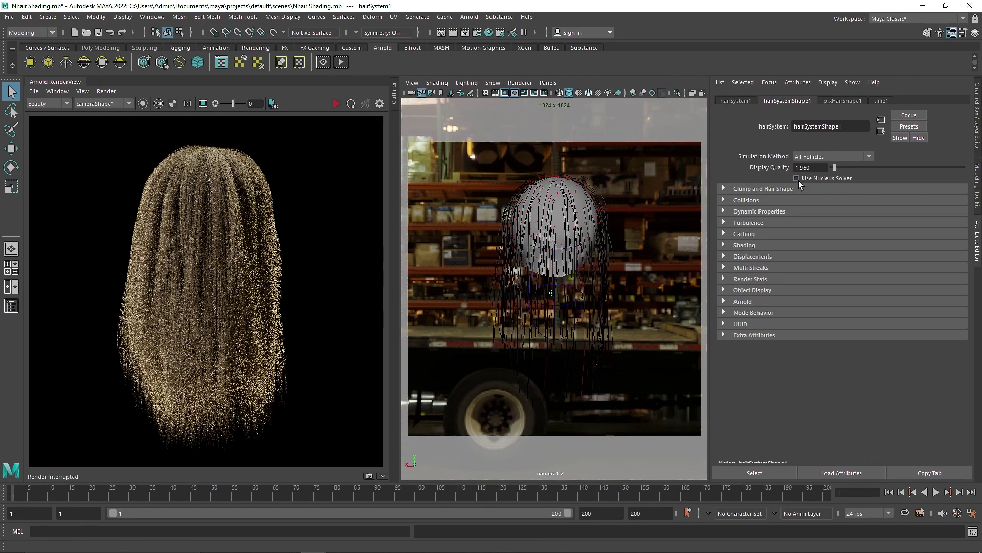
left_click(771, 188)
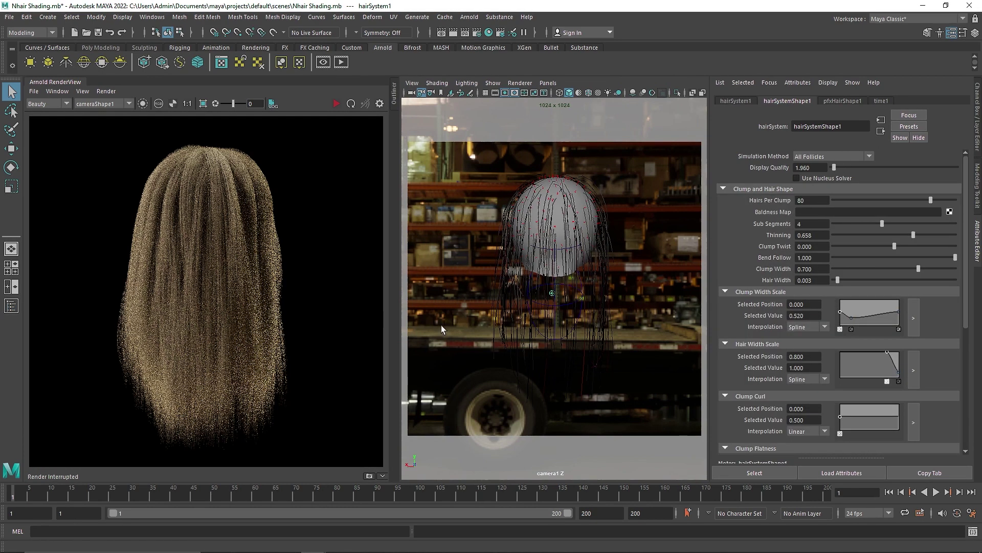
Collapse Clump and Hair Shape, check Shading, then show hairSystemShape1's Arnold section down to the empty Hair Shader.
left_click(741, 190)
left_click(745, 246)
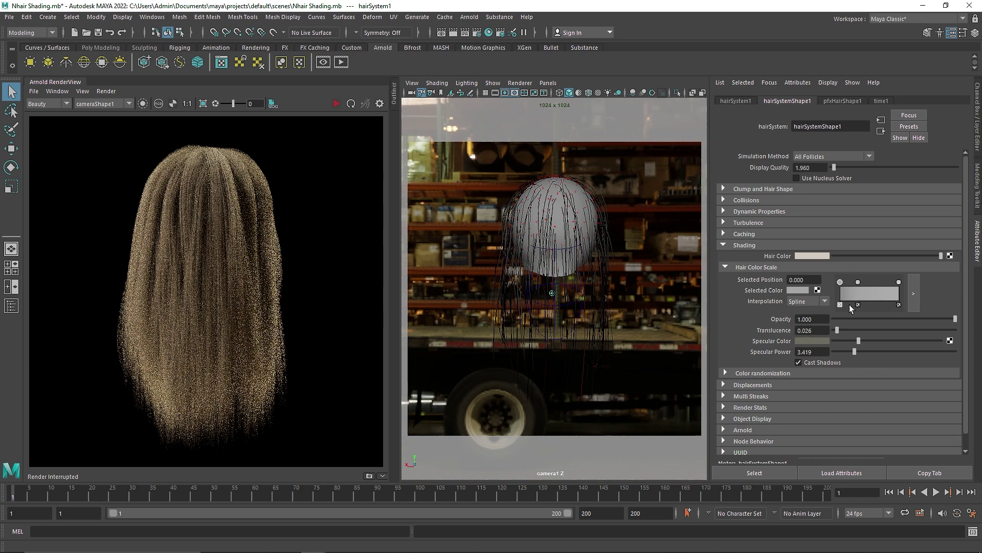
left_click(743, 245)
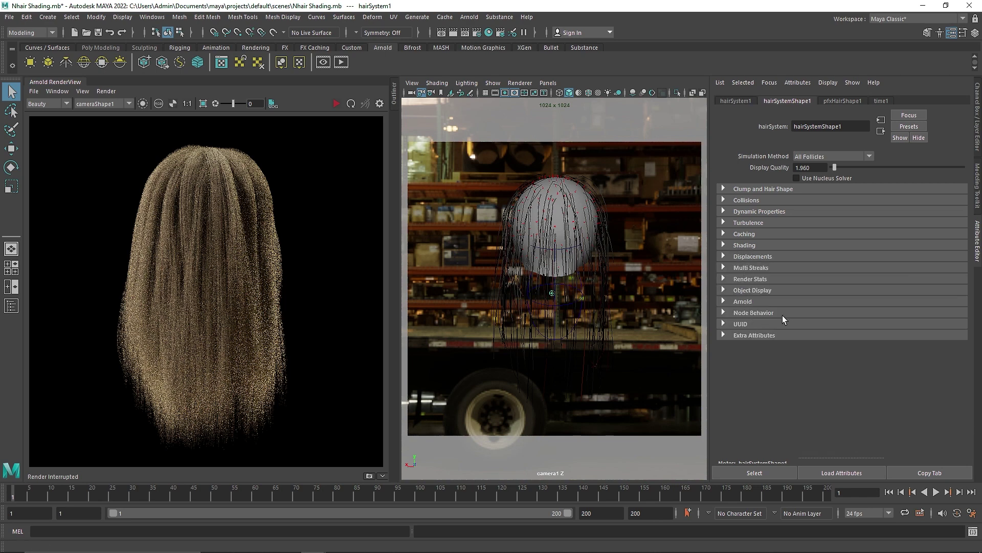
left_click(763, 302)
scroll(756, 303, "down", 1)
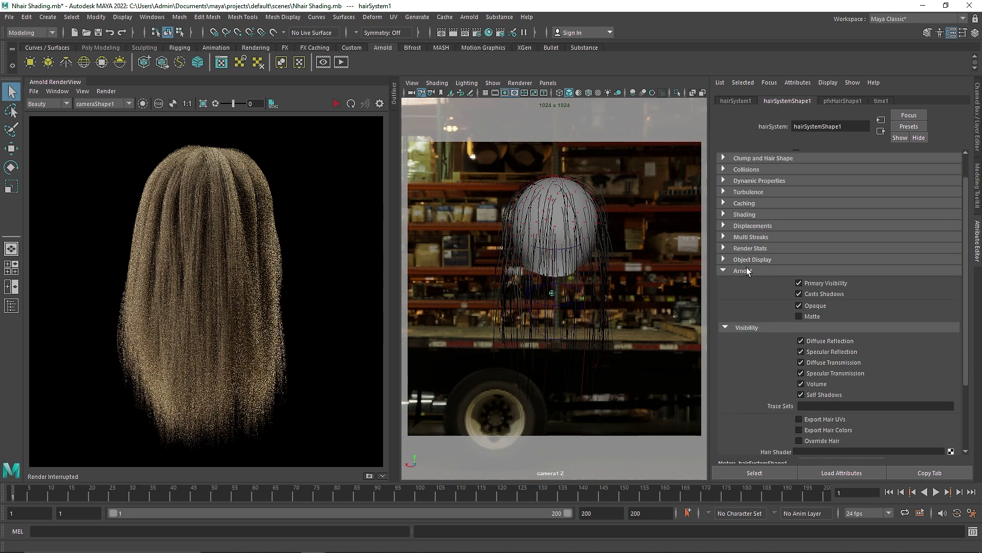
scroll(745, 333, "down", 2)
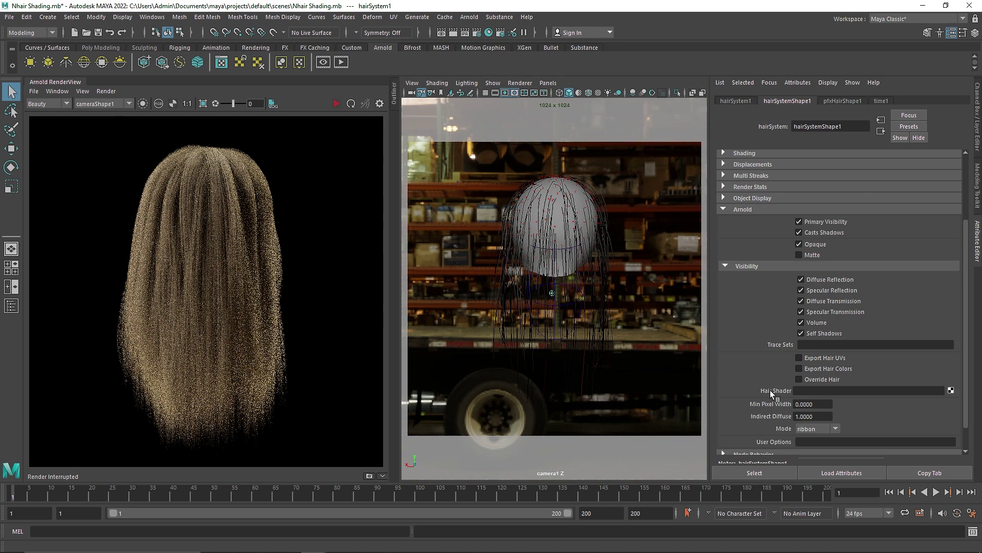
Create an aiStandardHair node from Create Render Node's Arnold shaders for the Hair Shader slot.
left_click(950, 391)
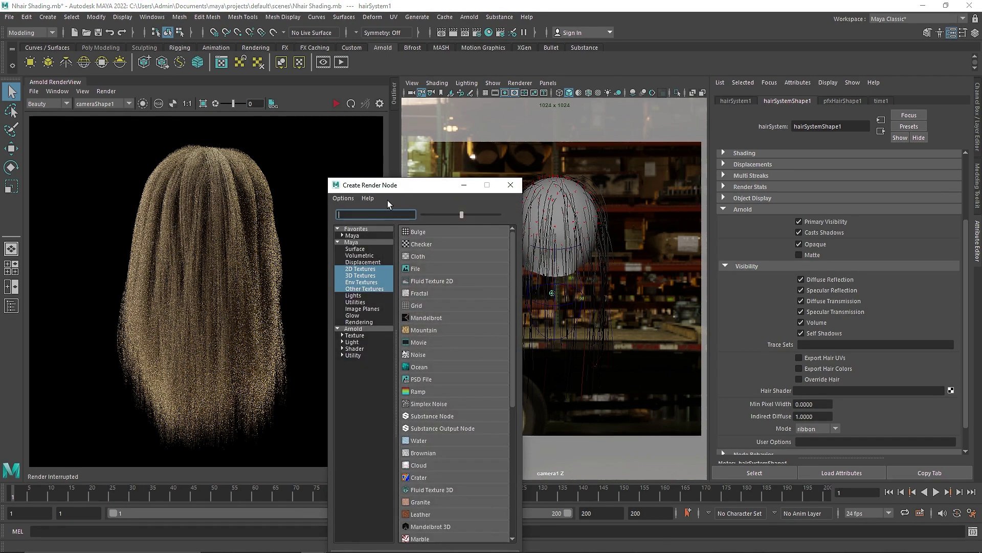
left_click(417, 271)
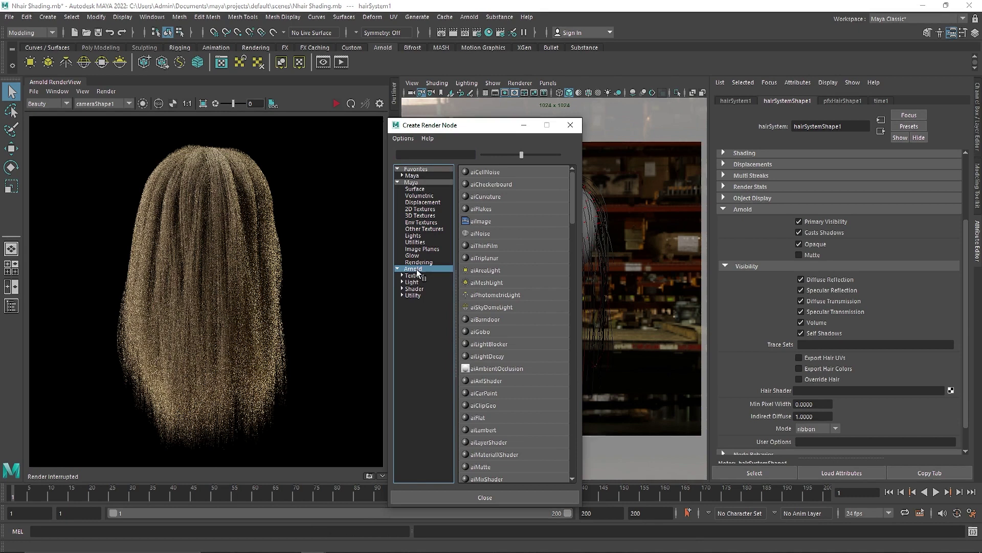
left_click(414, 288)
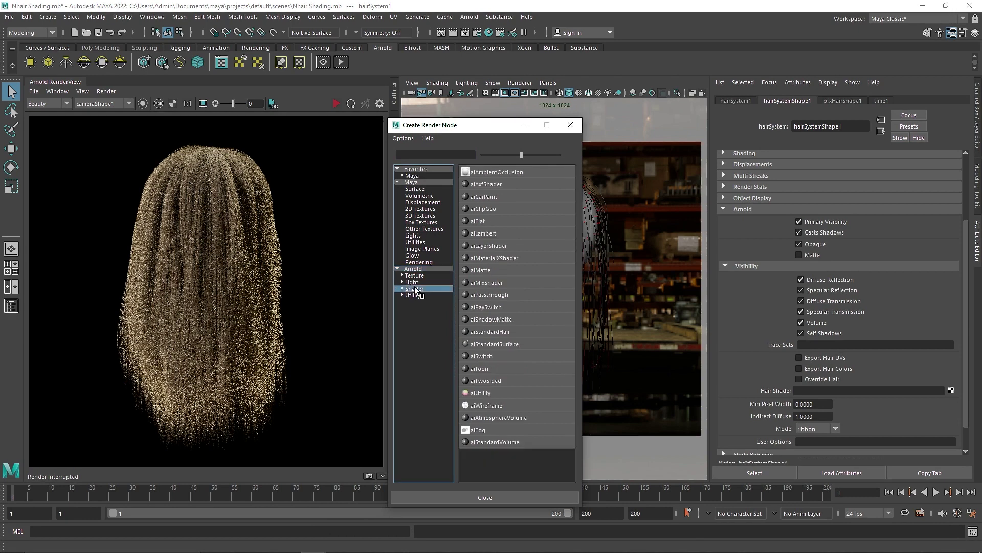
left_click(512, 332)
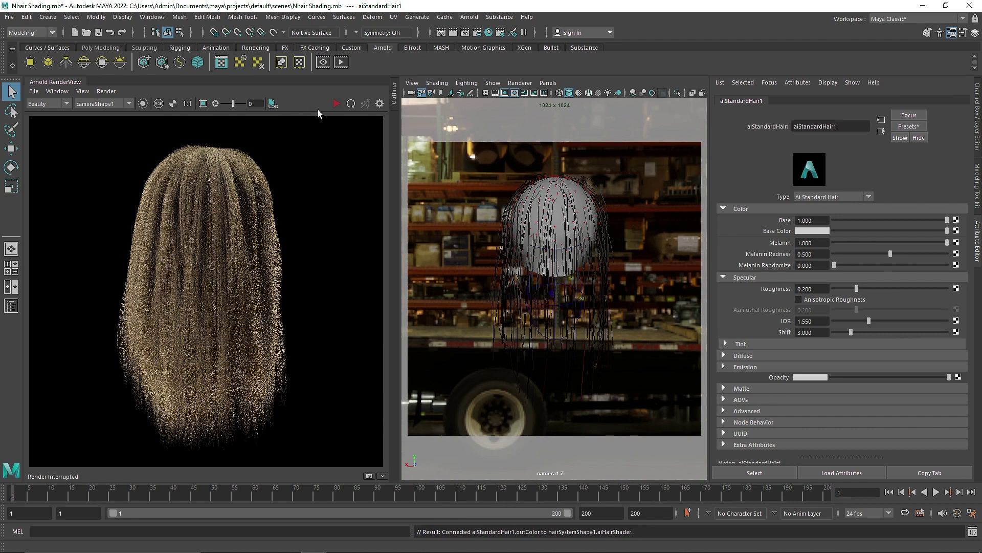
Run a quick IPR test, then select the hair and return to the hairSystemShape1 attributes.
left_click(335, 104)
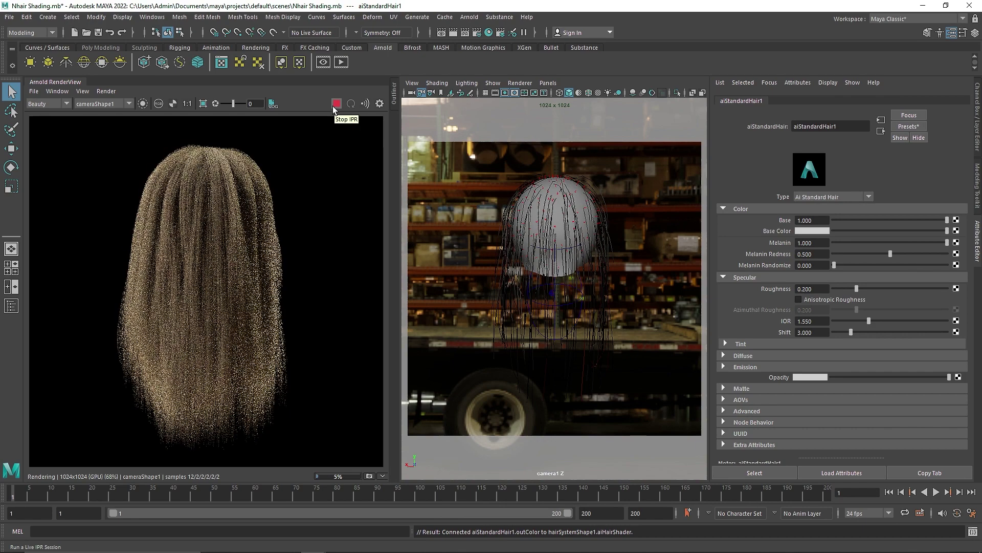
left_click(335, 104)
left_click(517, 297)
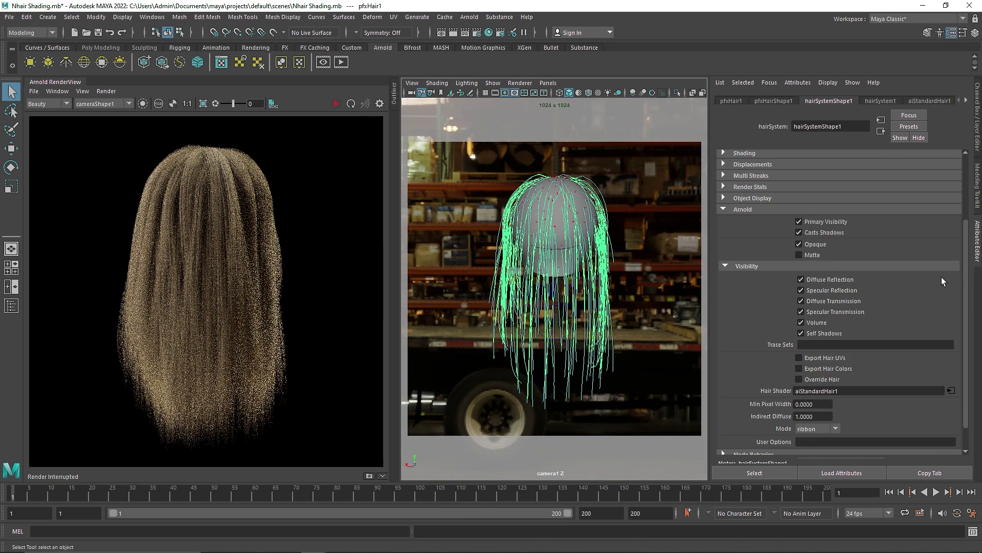
left_click(779, 101)
left_click(849, 102)
left_click(880, 101)
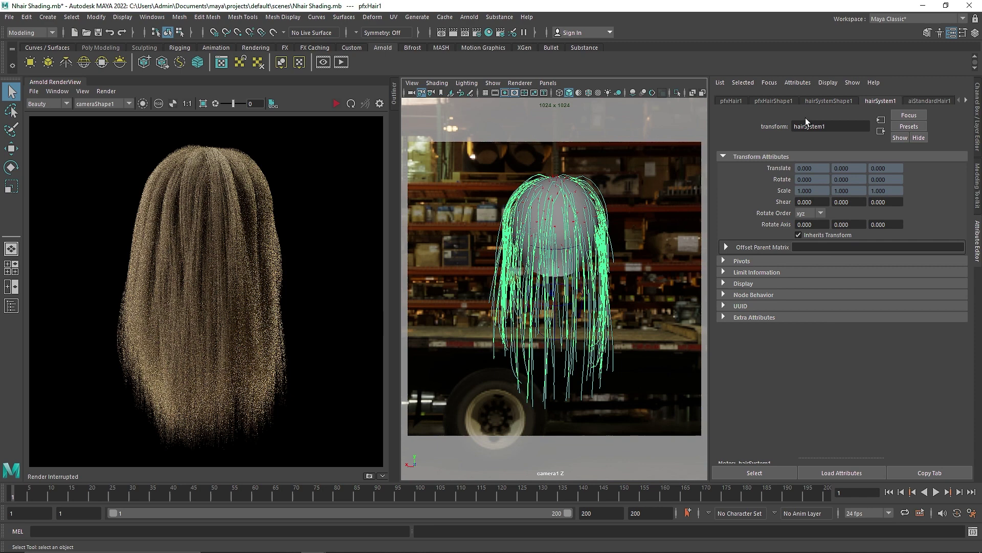
left_click(829, 101)
scroll(819, 281, "down", 2)
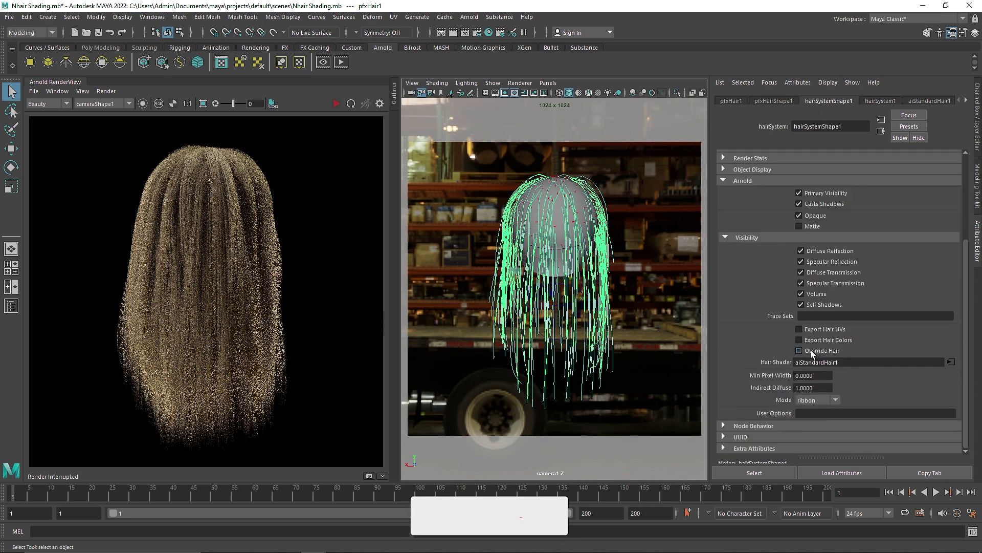
Enable Override Hair and re-render the full scene in IPR, showing the hair dark.
left_click(812, 351)
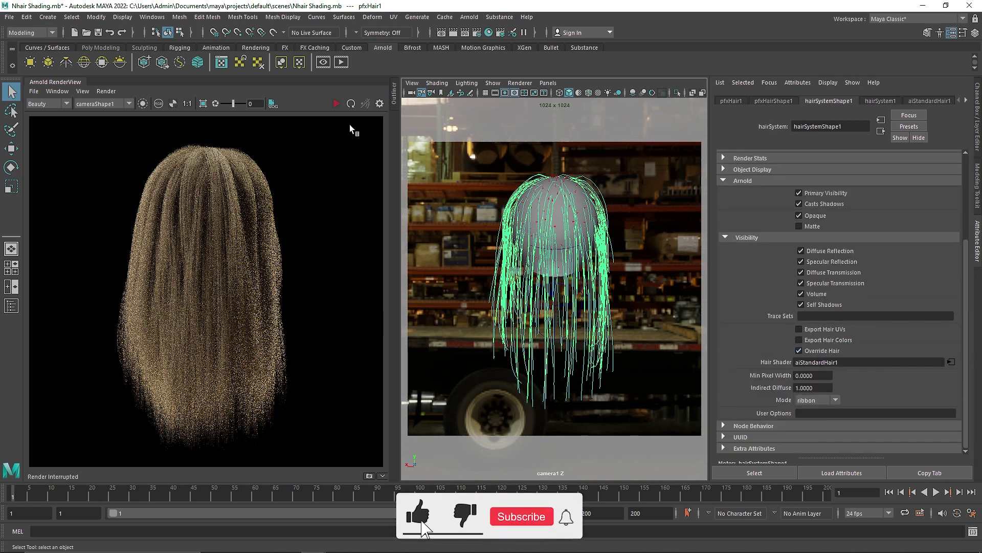
left_click(336, 103)
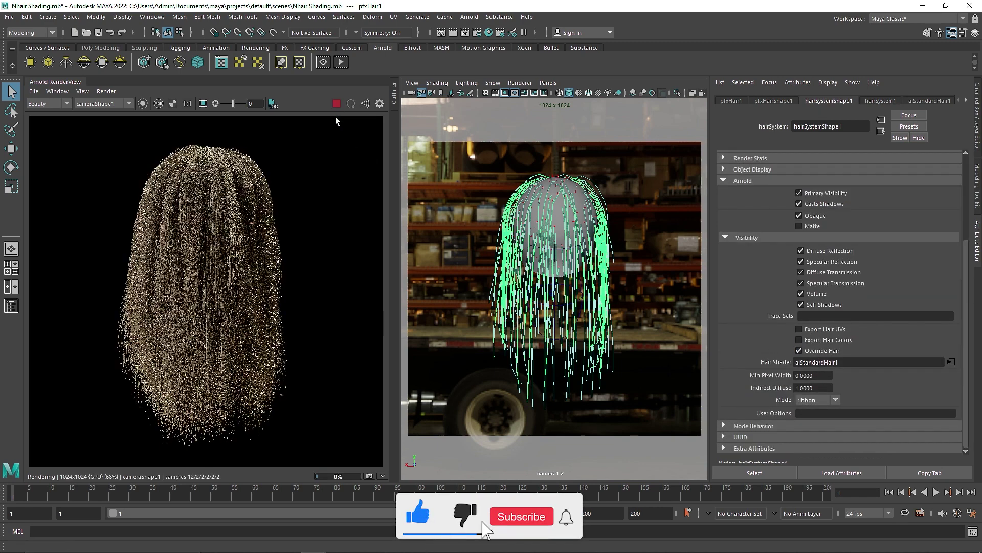
left_click(108, 91)
left_click(120, 156)
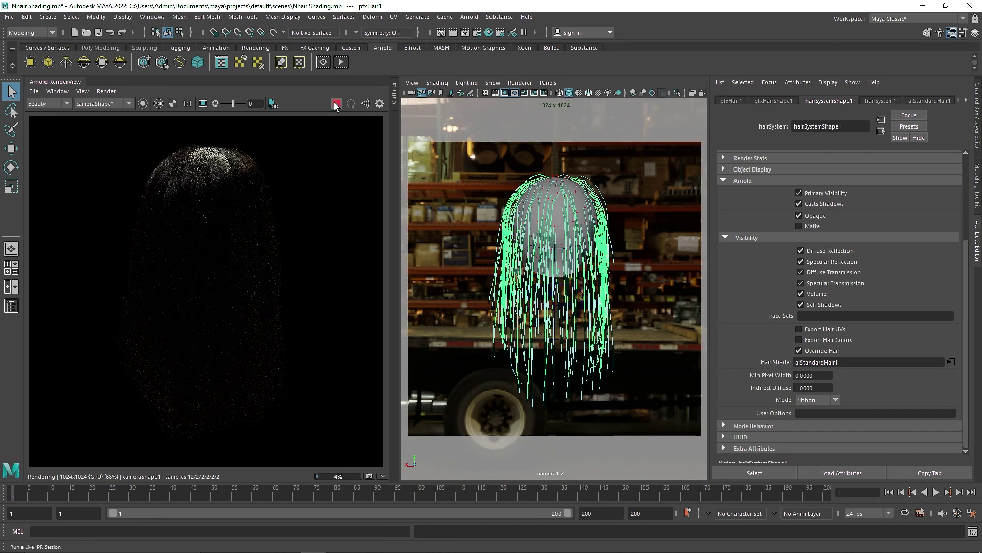
Bring up aiStandardHair1's attributes, restart IPR, and try Base weight 0 before undoing it.
left_click(627, 128)
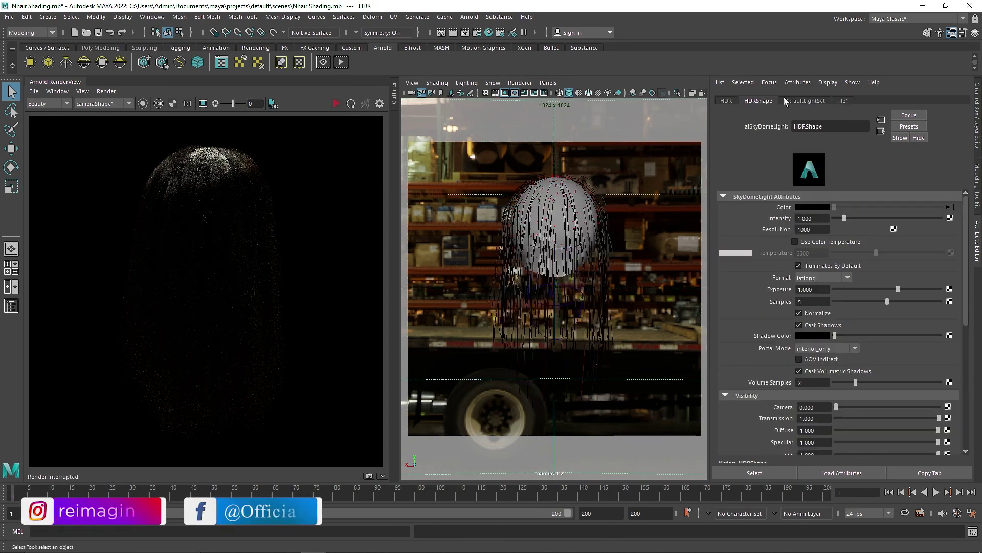
left_click(769, 82)
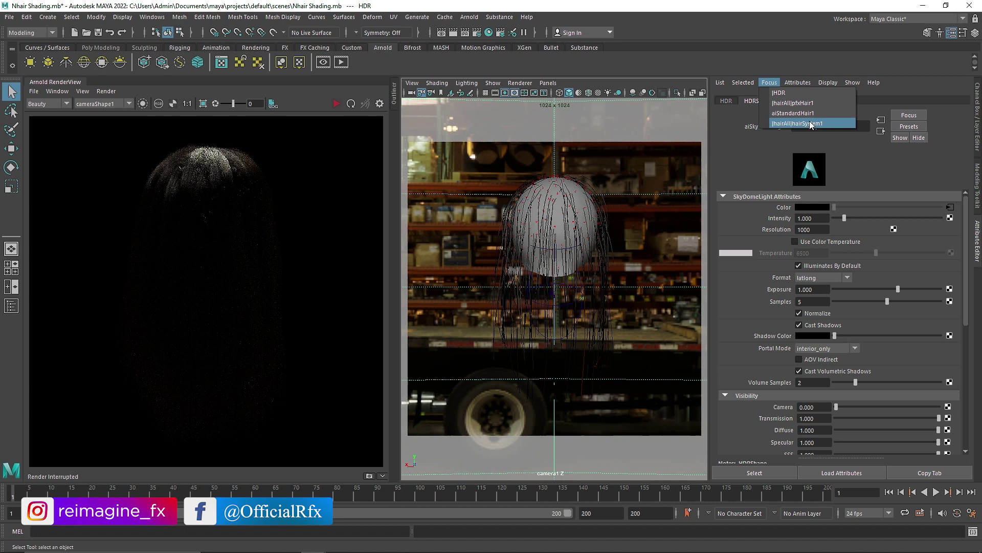
left_click(802, 115)
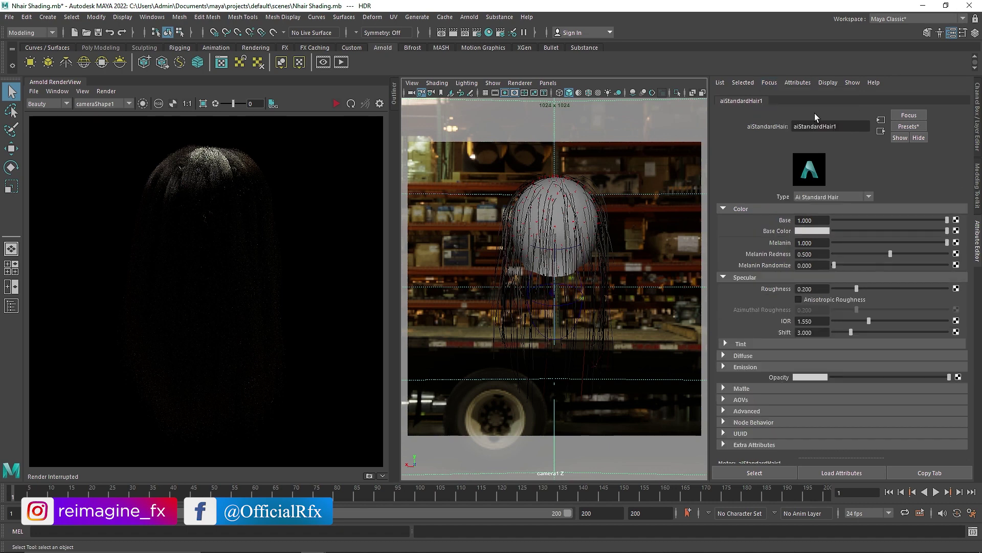
left_click(336, 104)
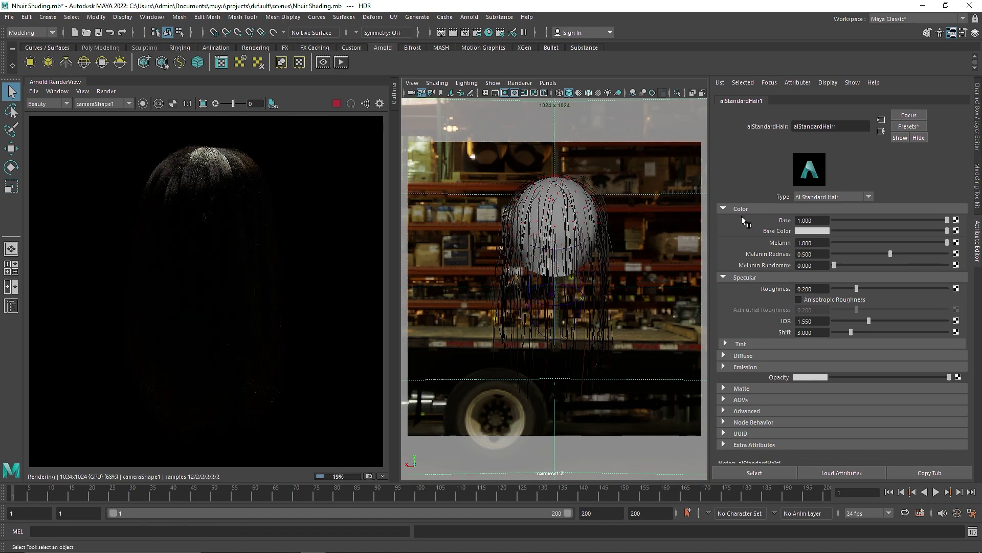
left_click_drag(845, 222, 826, 216)
key("ctrl+z")
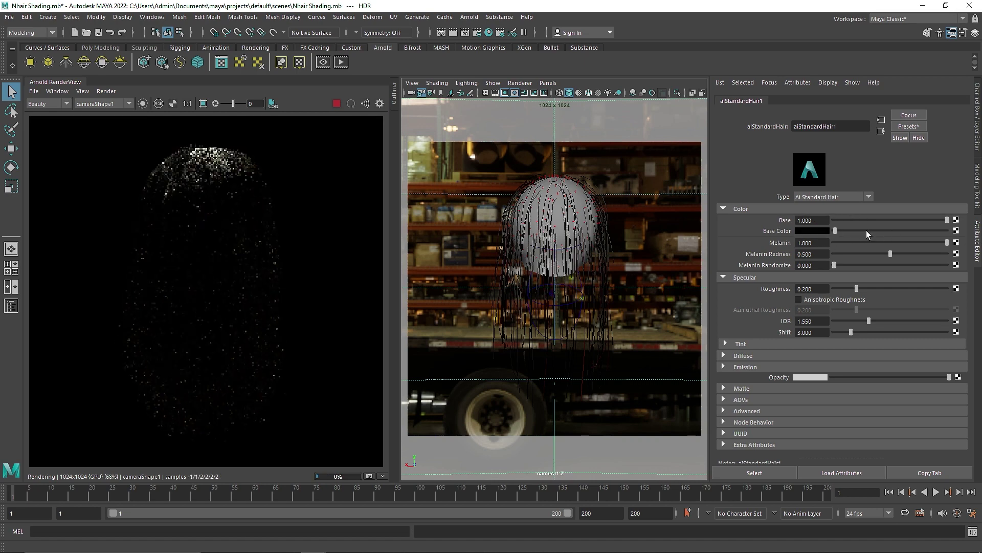
Set the Base Color to a muted tan of about HSV 34.3 / 0.372 / 0.422.
left_click(809, 231)
left_click_drag(913, 237, 909, 237)
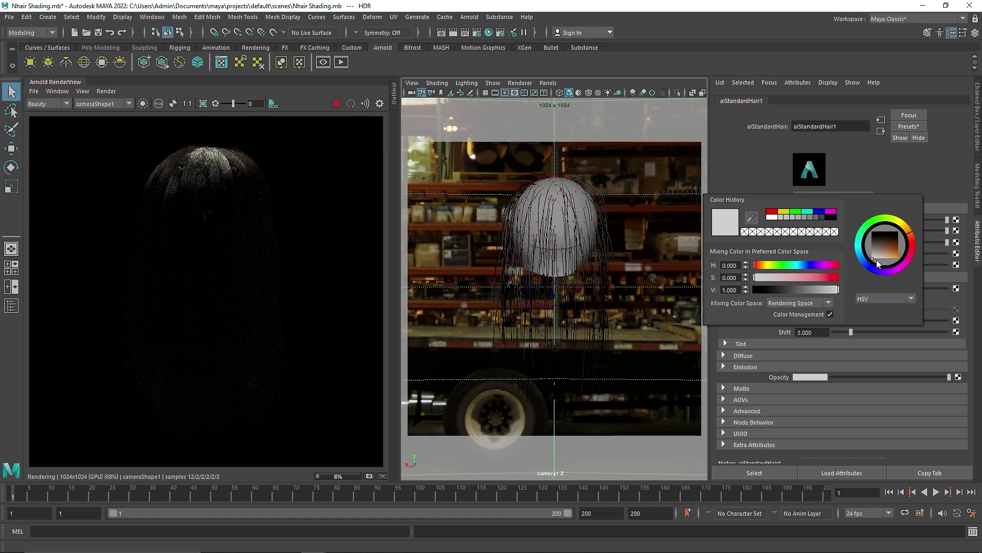
left_click(815, 290)
left_click_drag(809, 278, 785, 277)
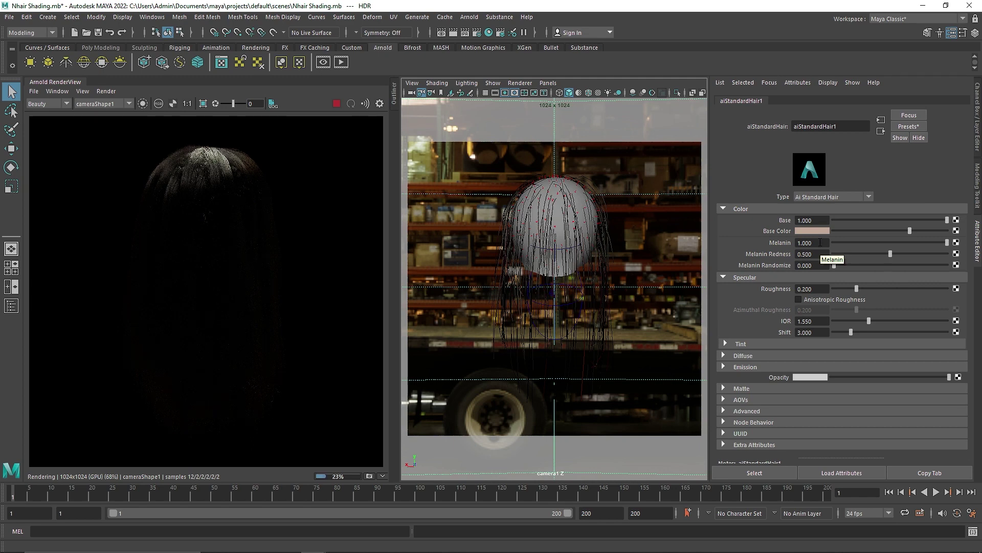
Set Melanin to 0.1, then settle it at 0.2.
left_click(812, 242)
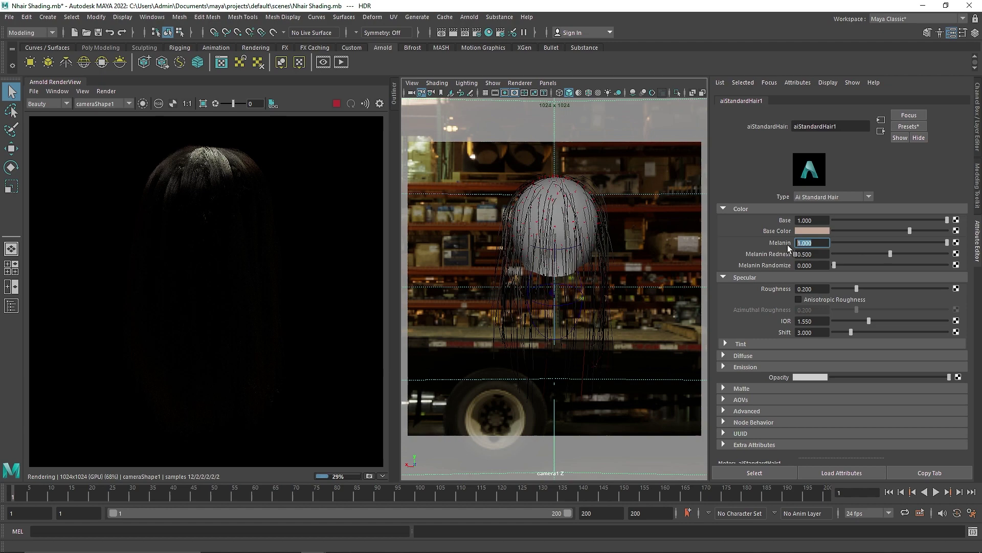
type("0.1")
key("Return")
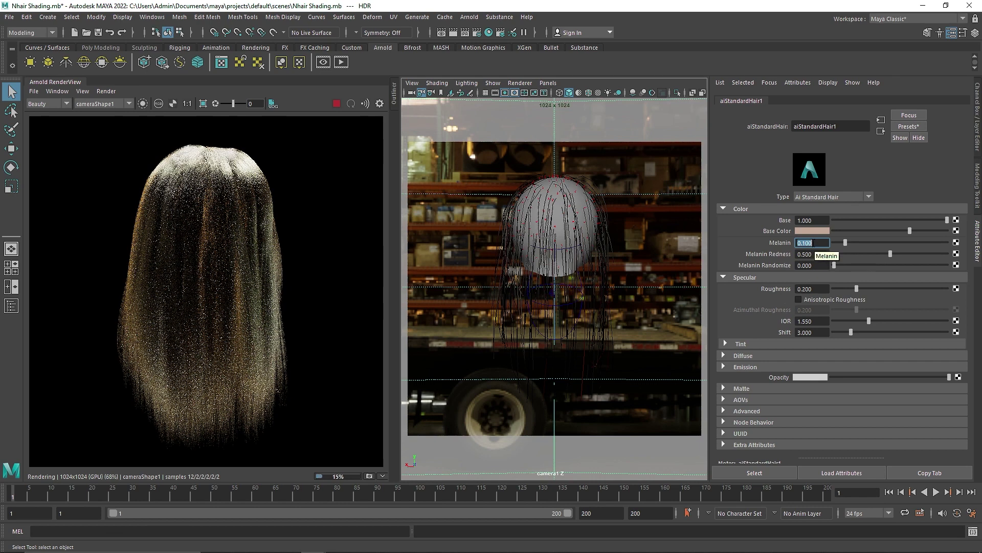
type("0.2")
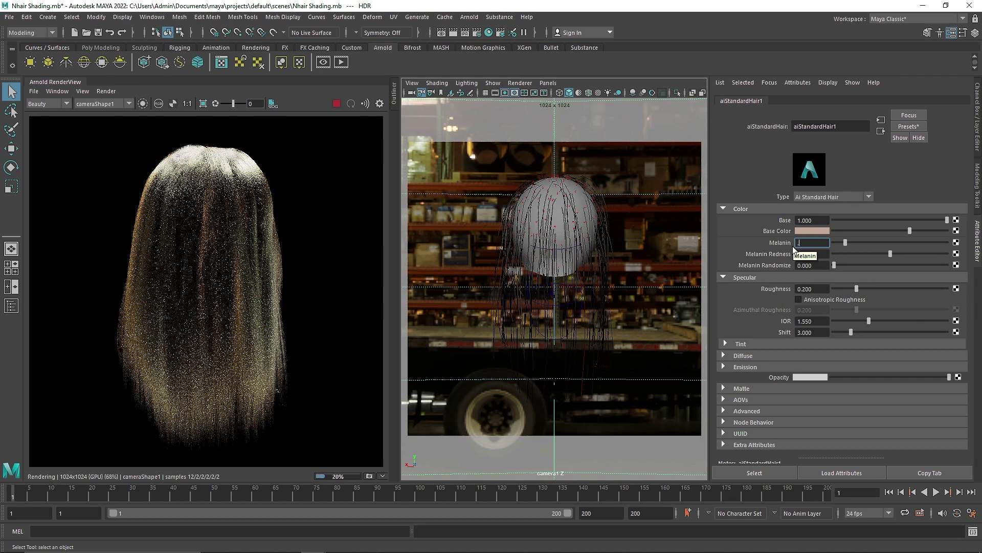
key("Return")
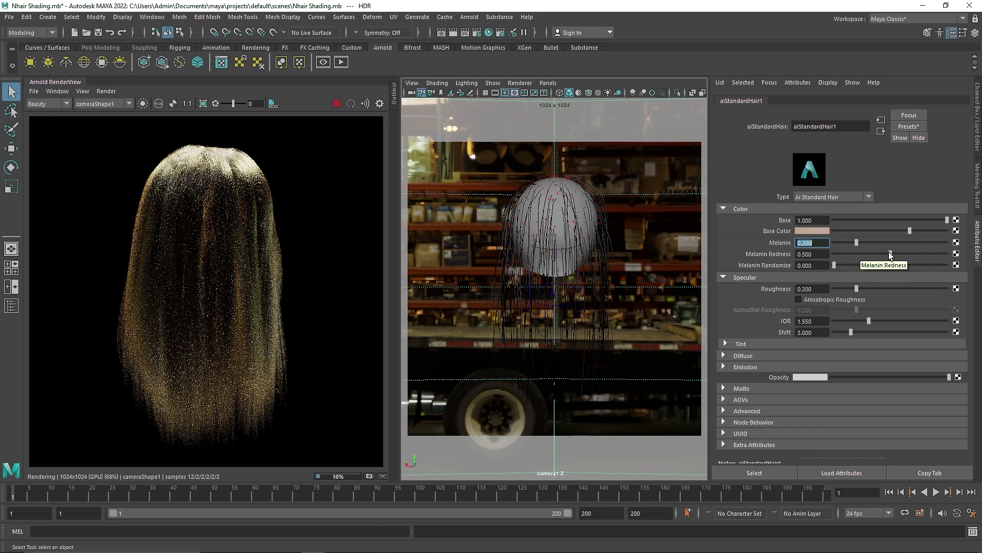
Raise Melanin Randomize to 1 and set Melanin Redness to 0.3 after trying 0.5.
left_click_drag(889, 252, 916, 262)
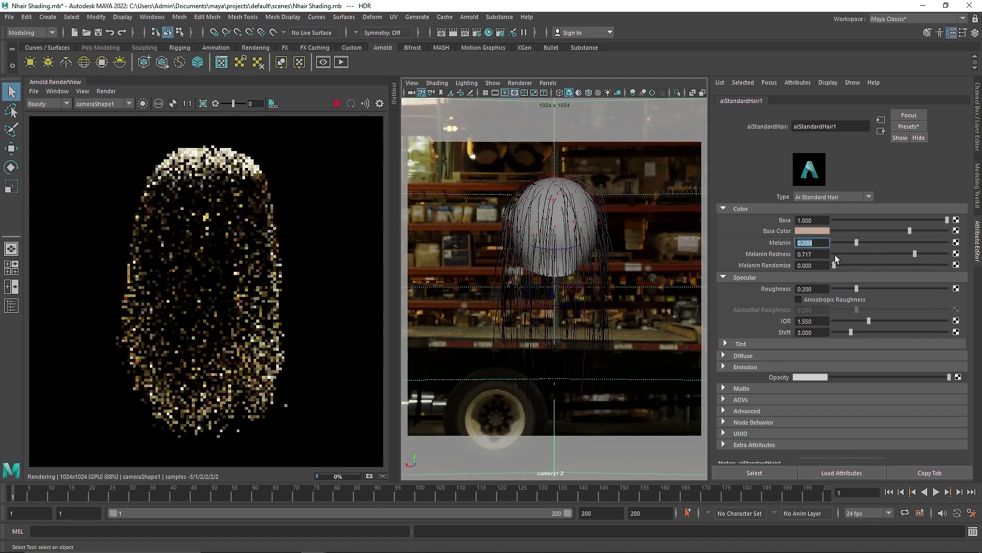
key("Tab")
type("0.5")
key("Return")
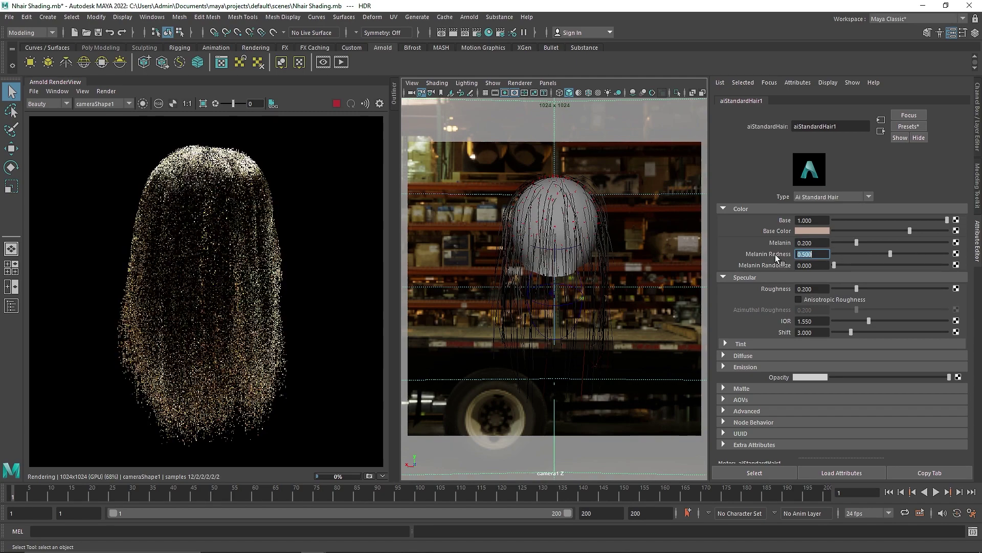
left_click_drag(834, 265, 913, 251)
left_click(806, 266)
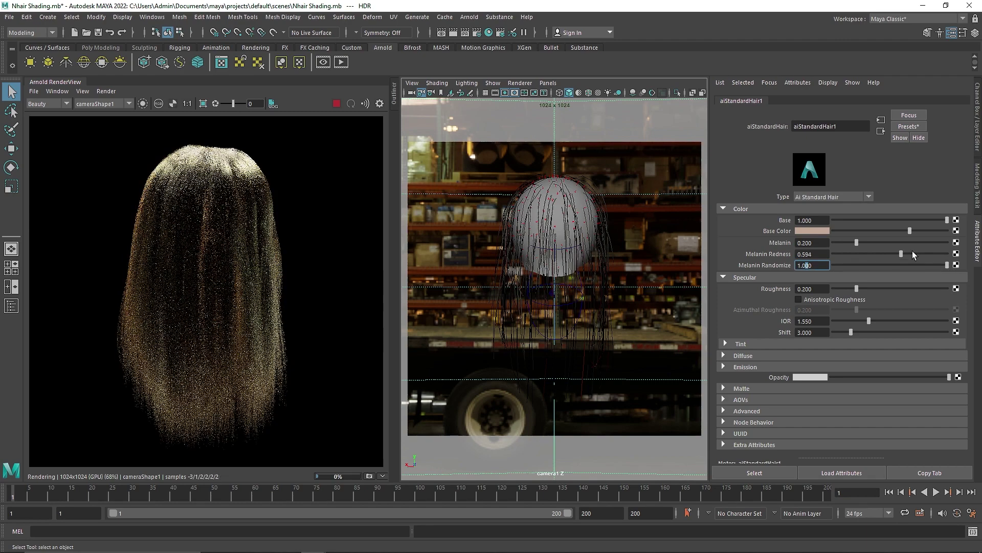
double_click(811, 254)
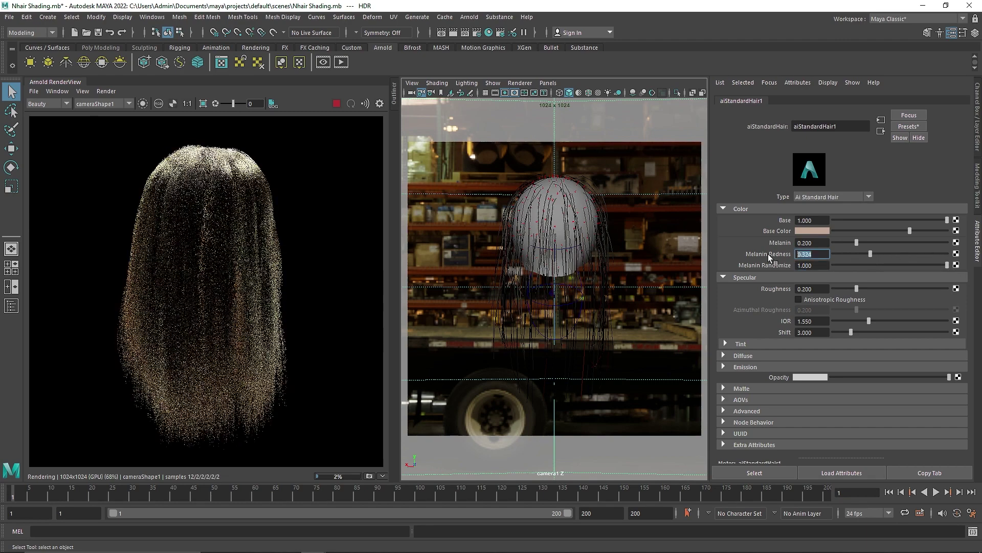
type("0.3")
key("Return")
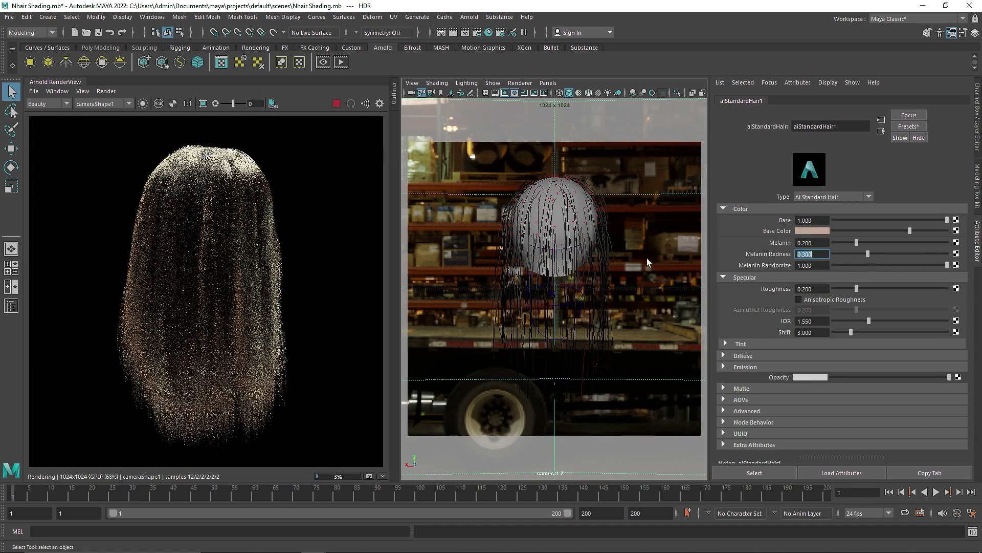
Compare specular Roughness at 1 and 0, then settle it at 0.4.
scroll(190, 148, "up", 4)
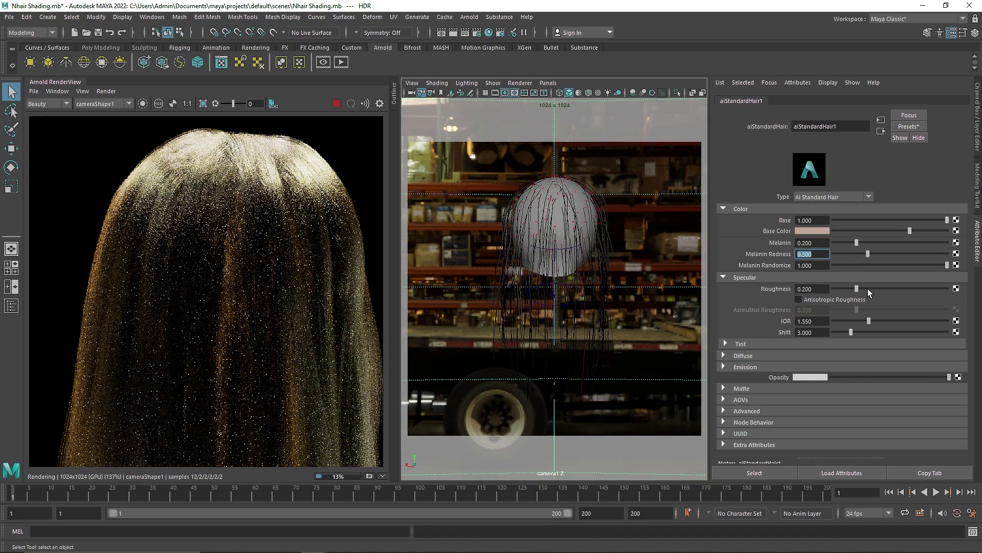
left_click_drag(858, 288, 949, 288)
scroll(227, 276, "down", 2)
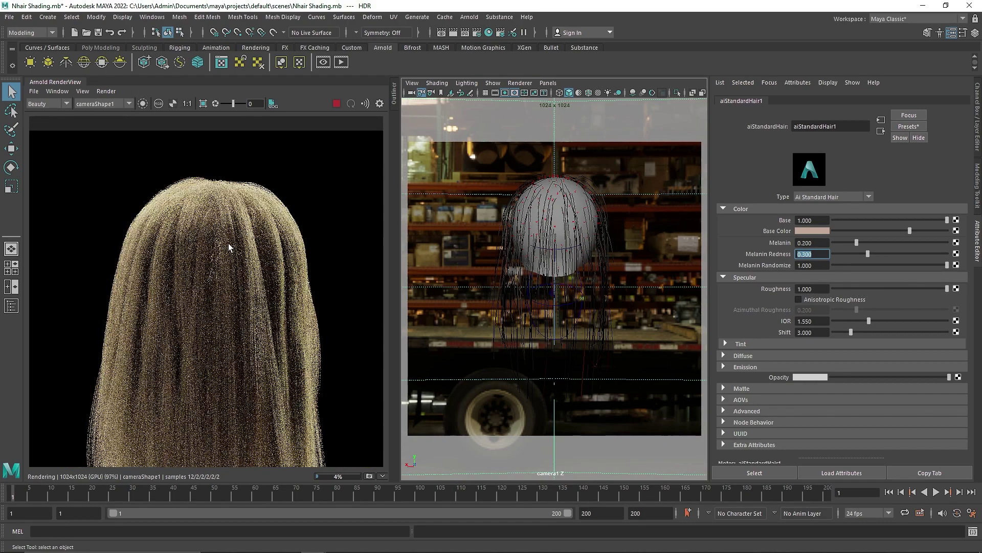
scroll(291, 284, "down", 2)
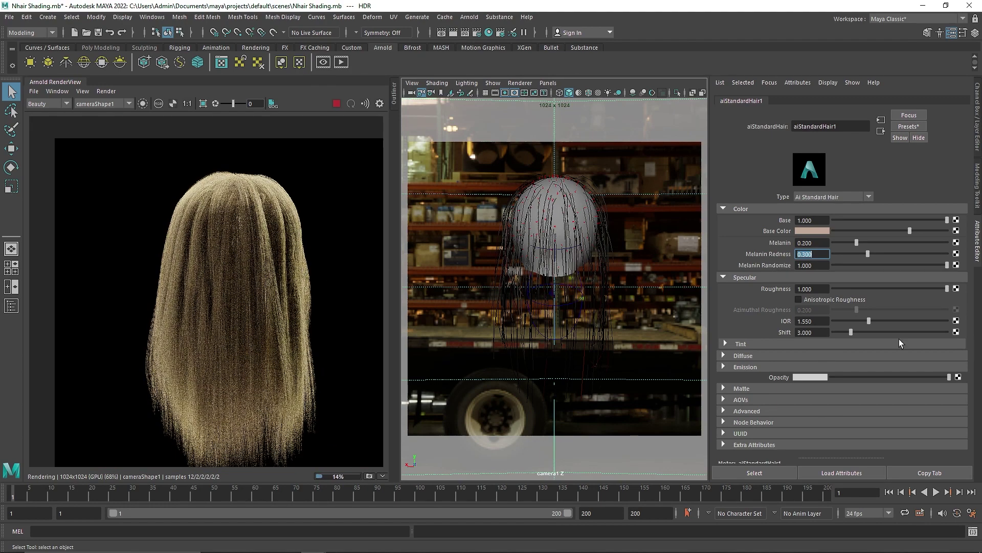
left_click_drag(890, 288, 834, 288)
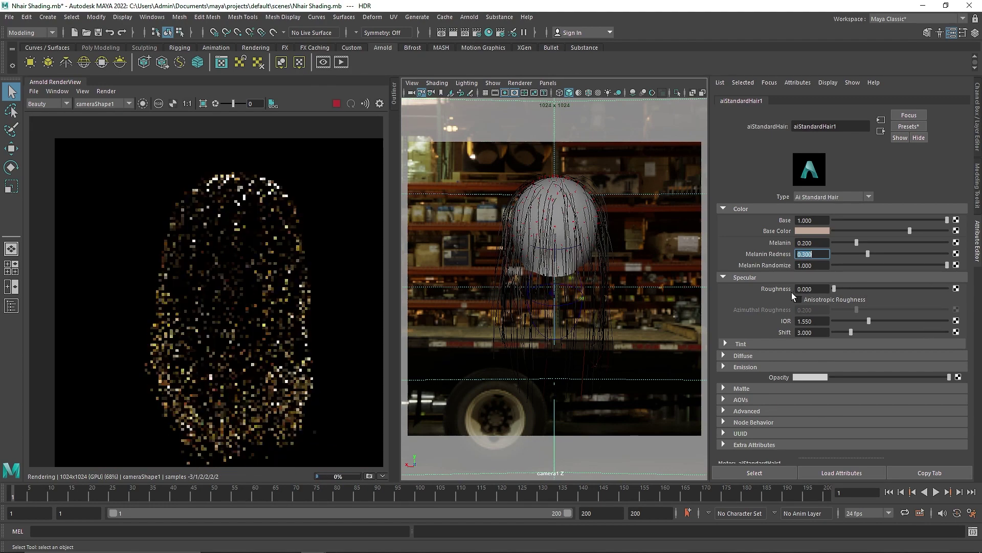
scroll(204, 220, "up", 2)
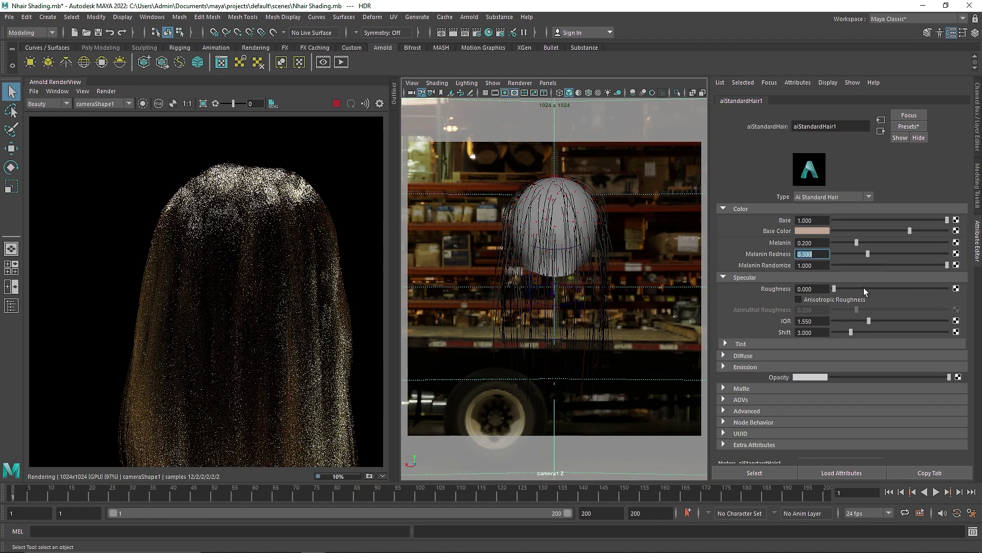
left_click_drag(867, 287, 895, 288)
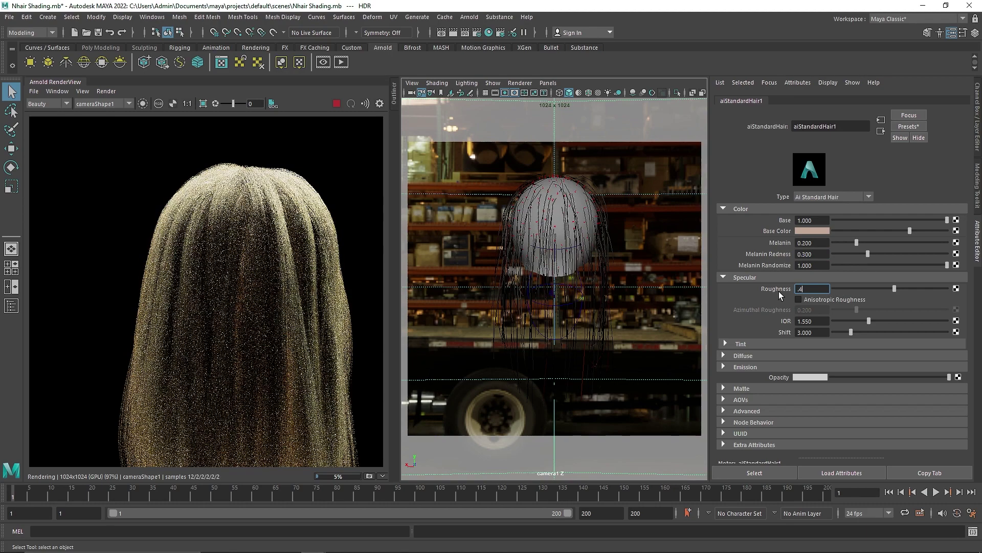
key("Return")
Try magenta and black Specular Tint, revert to light grey, then expand the Diffuse settings.
left_click(839, 343)
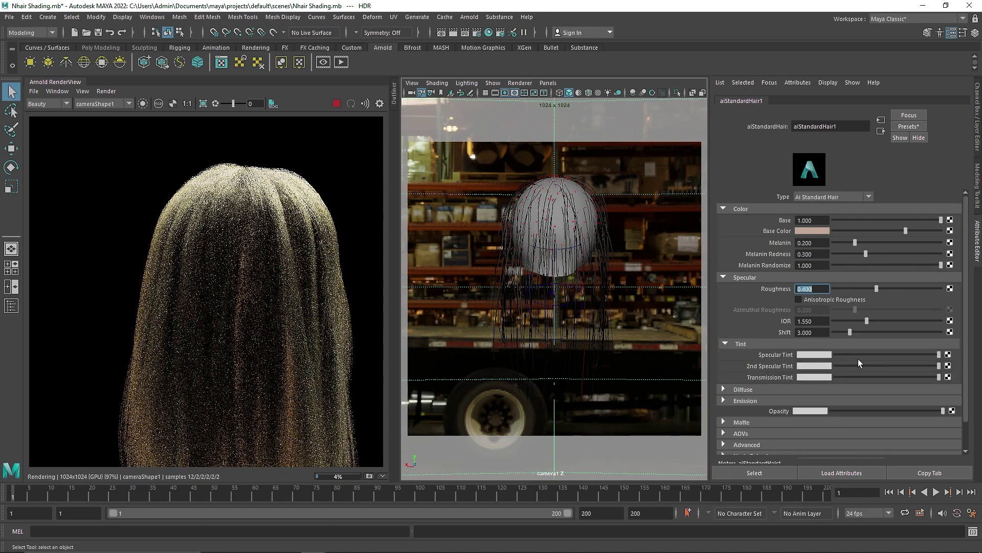
left_click(825, 354)
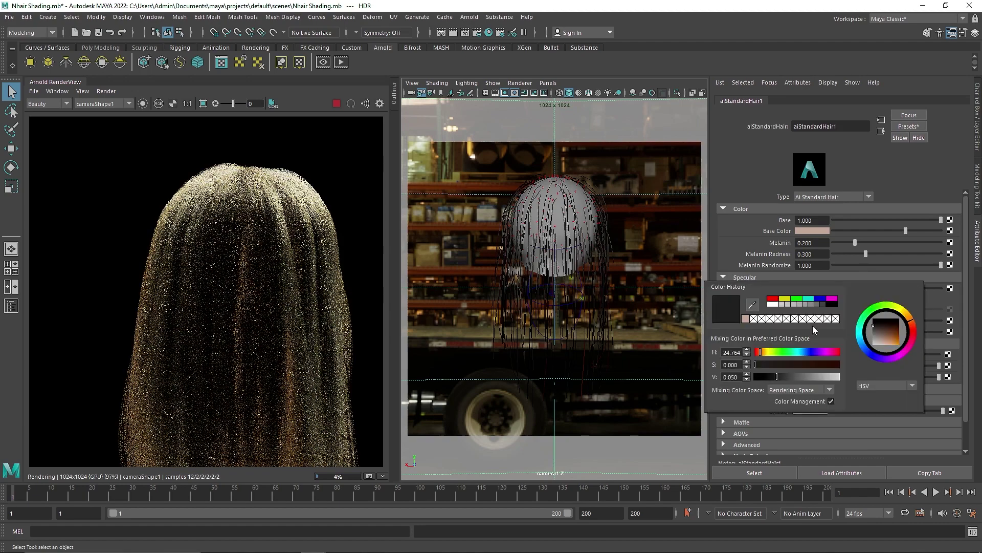
left_click(831, 298)
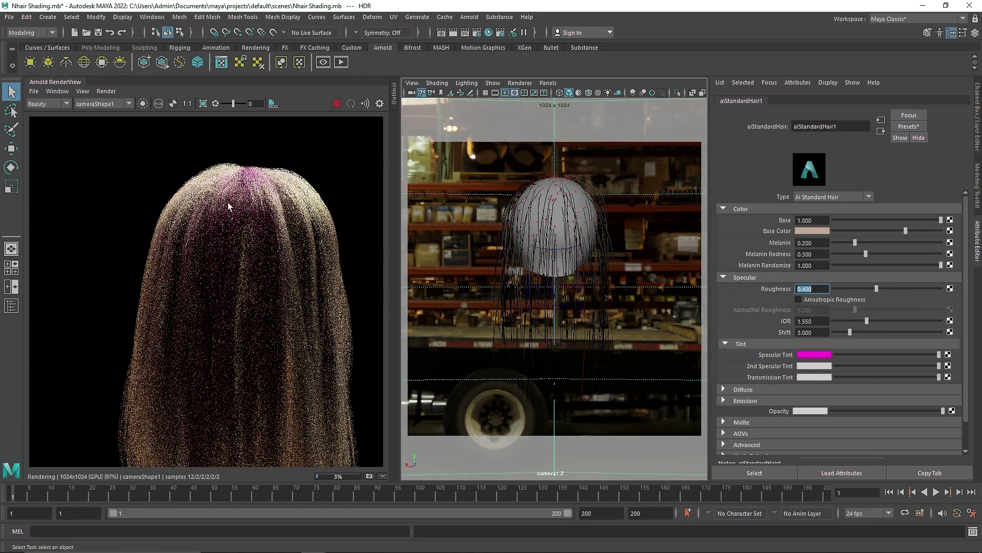
left_click(839, 354)
key("ctrl+z")
key("ctrl+z")
left_click(730, 340)
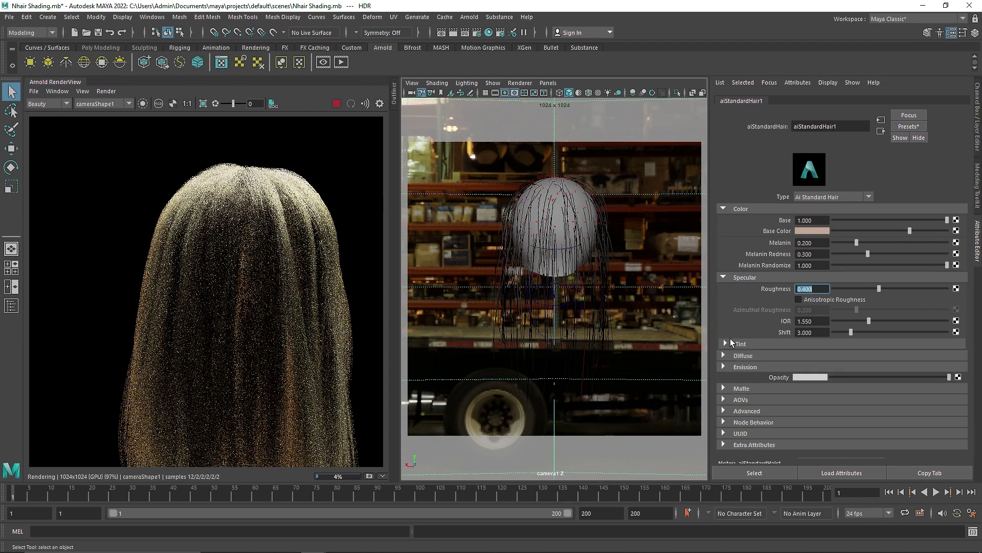
left_click(747, 353)
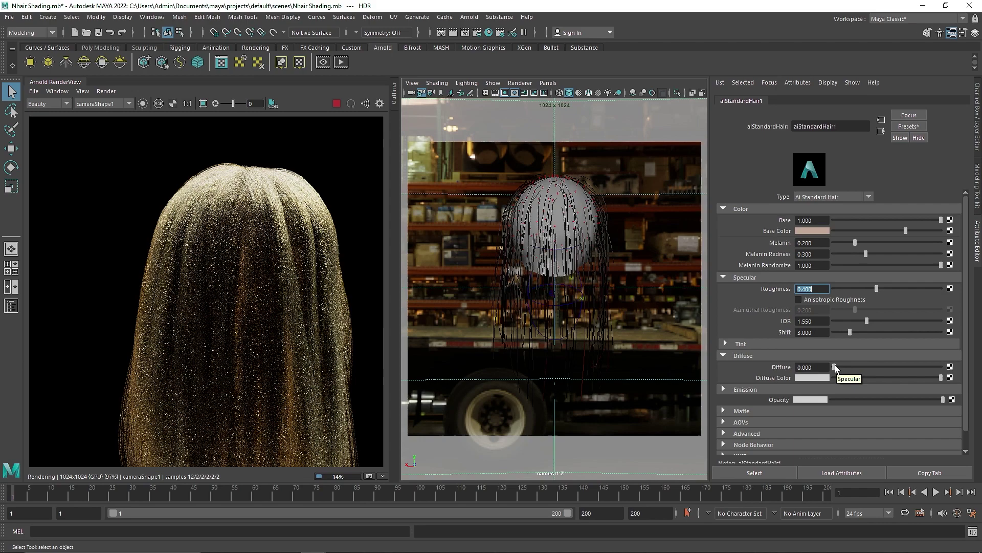
Set Diffuse weight to 1 with a pink Diffuse Color and specular Roughness of about 0.159.
left_click_drag(835, 367, 941, 367)
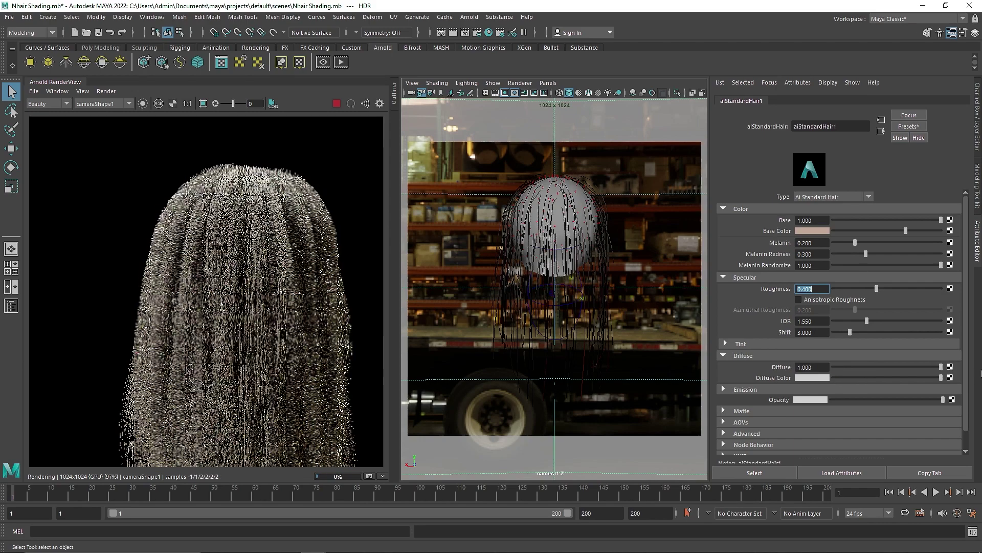
left_click(806, 377)
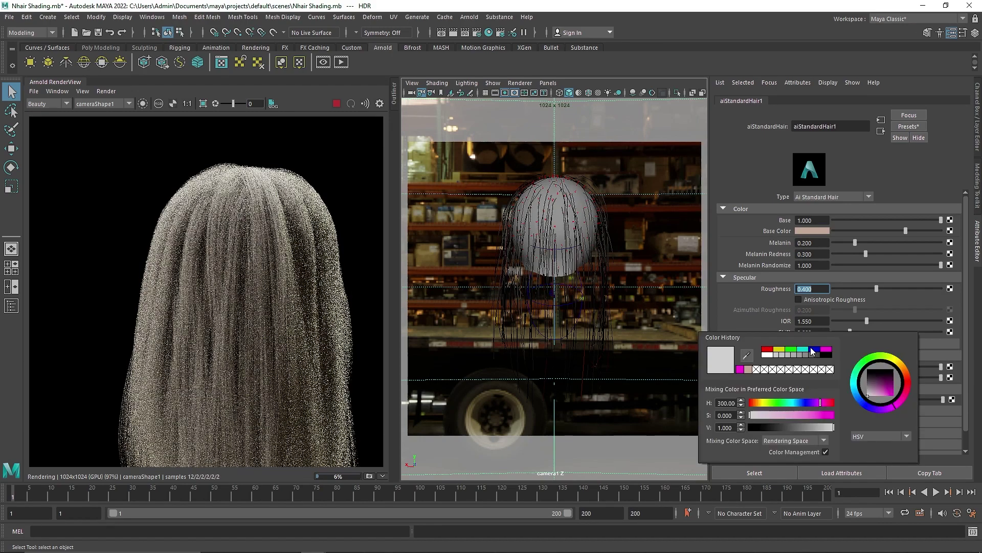
left_click_drag(887, 364, 881, 385)
left_click(904, 386)
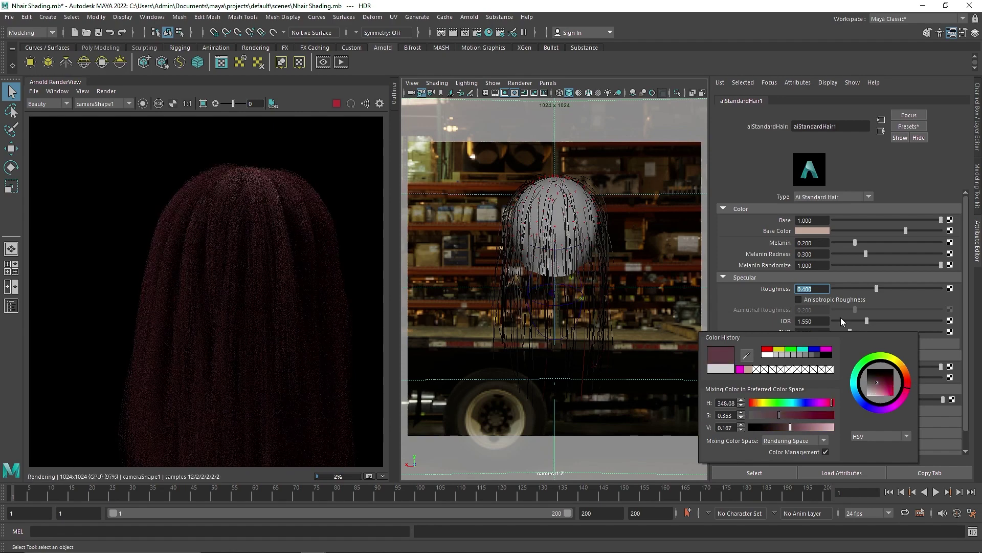
left_click(850, 289)
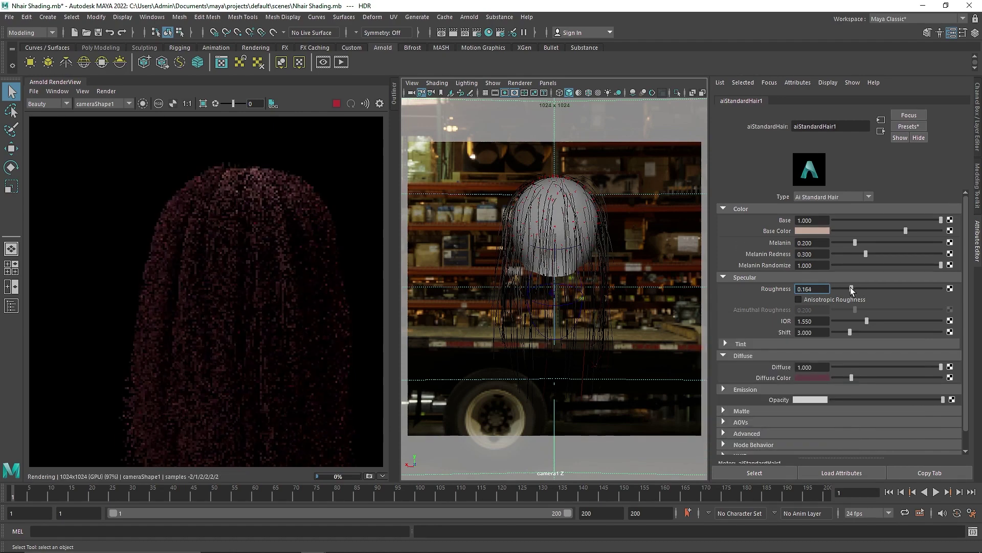
left_click_drag(866, 377, 912, 377)
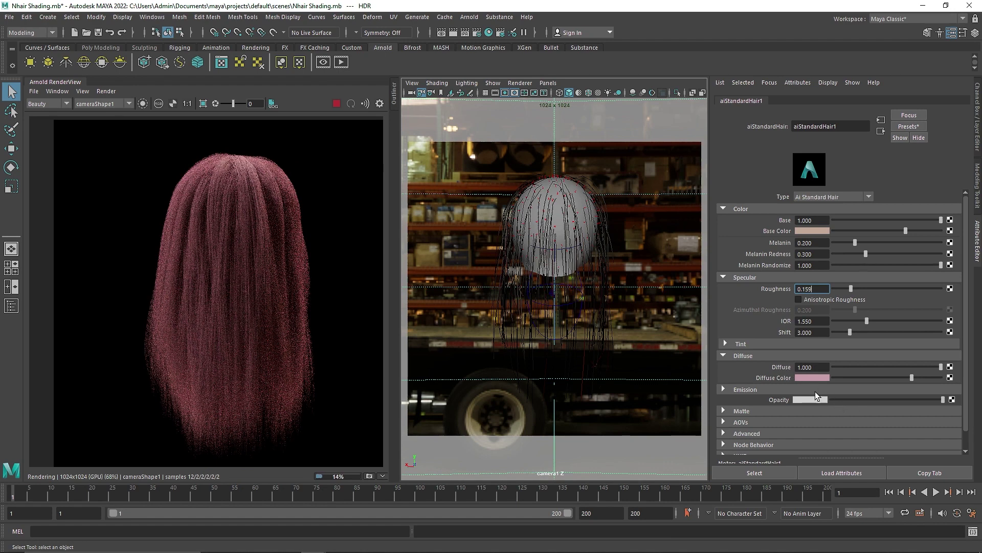
Try a yellow Opacity, raise Emission to 1.000, then return Opacity to light grey.
left_click(800, 397)
left_click(780, 353)
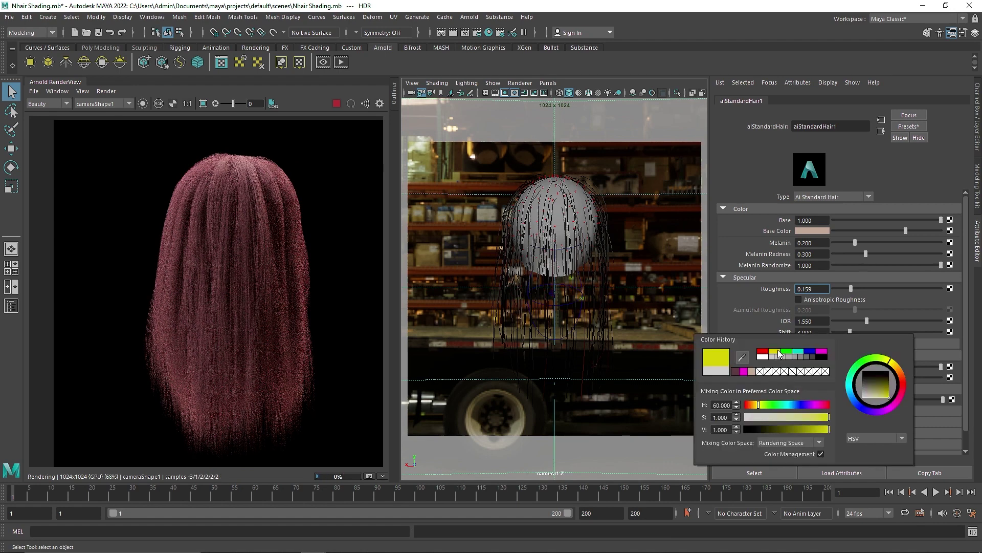
left_click(751, 390)
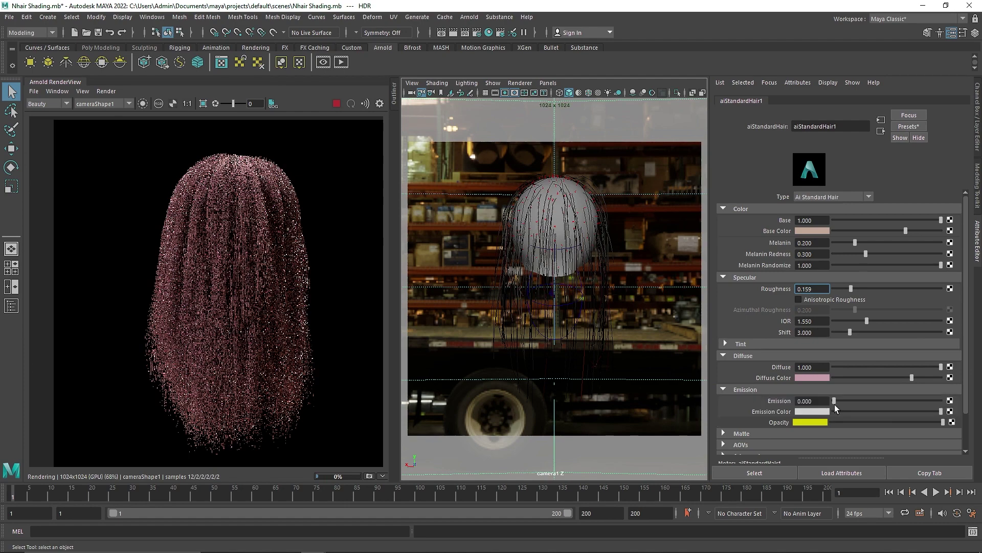
left_click_drag(879, 402, 943, 401)
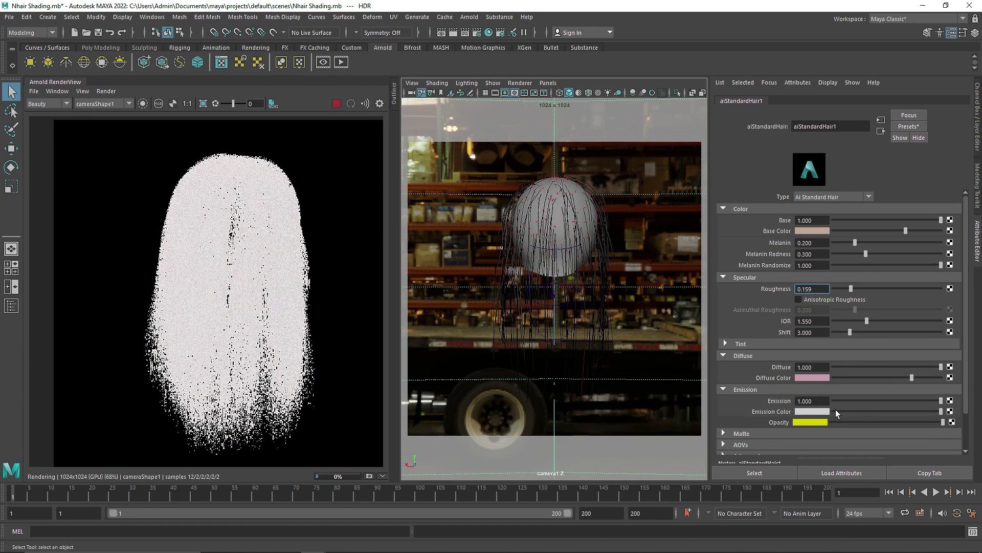
middle_click_drag(812, 412, 810, 422)
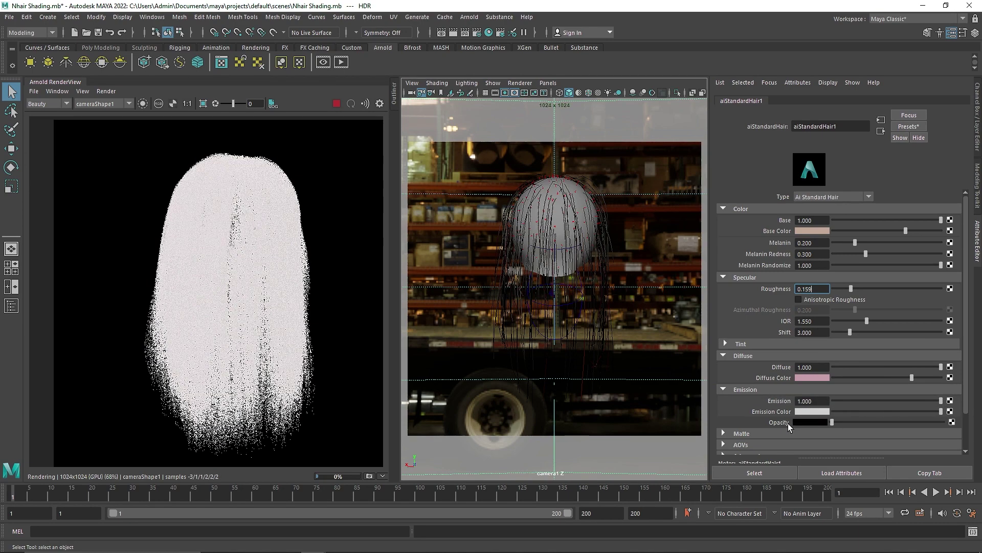
left_click_drag(875, 415, 849, 412)
Test a green Emission Color, then darken it to remove the glow.
middle_click_drag(813, 422, 804, 412)
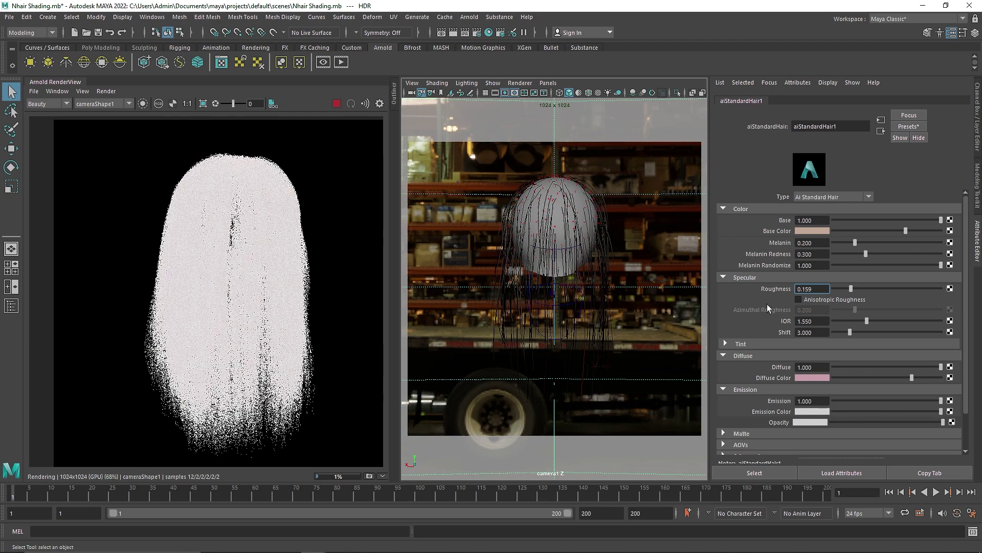
left_click(813, 413)
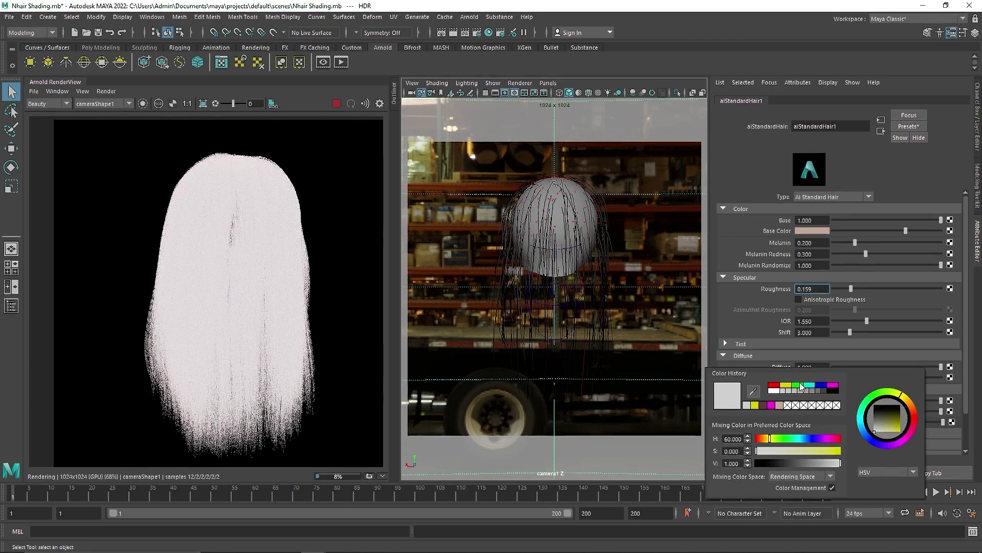
left_click(791, 411)
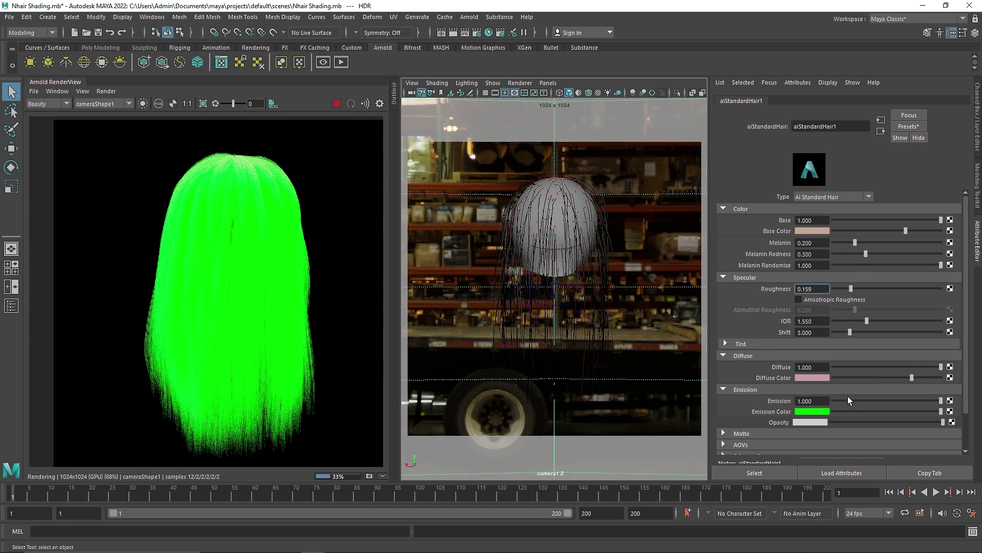
left_click_drag(849, 411, 833, 411)
Collapse Emission and Diffuse, then set specular Roughness to 0.000 for sharp glints.
left_click(760, 388)
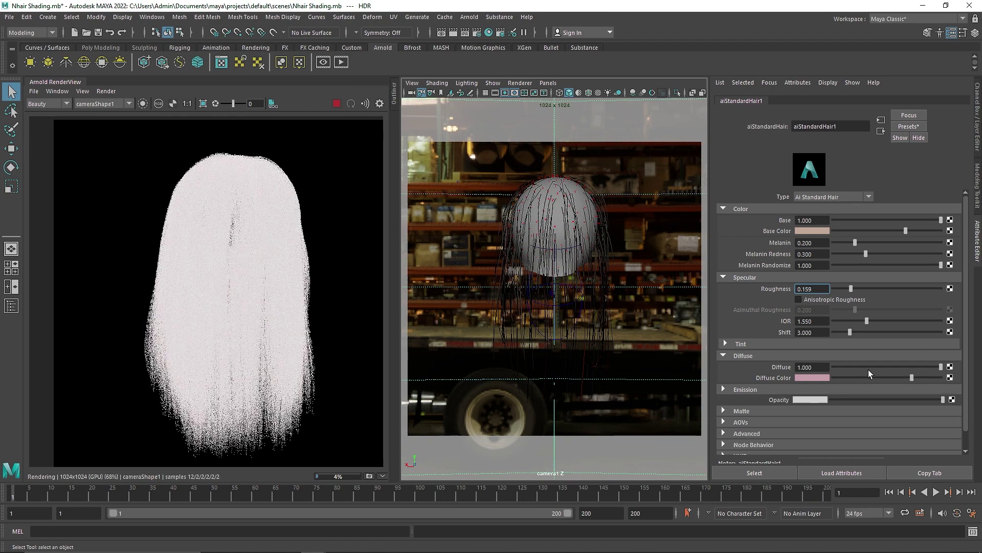
left_click(744, 355)
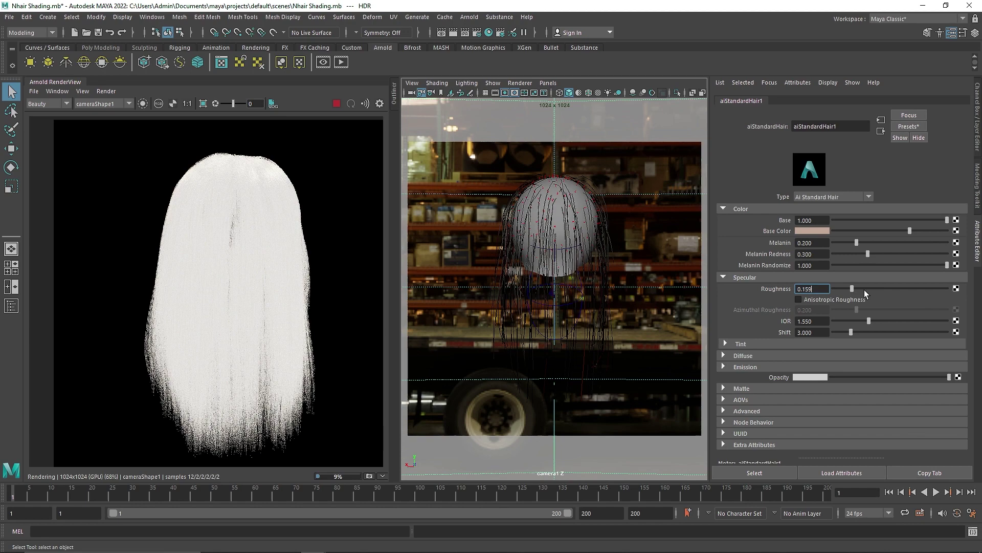
left_click_drag(864, 290, 788, 286)
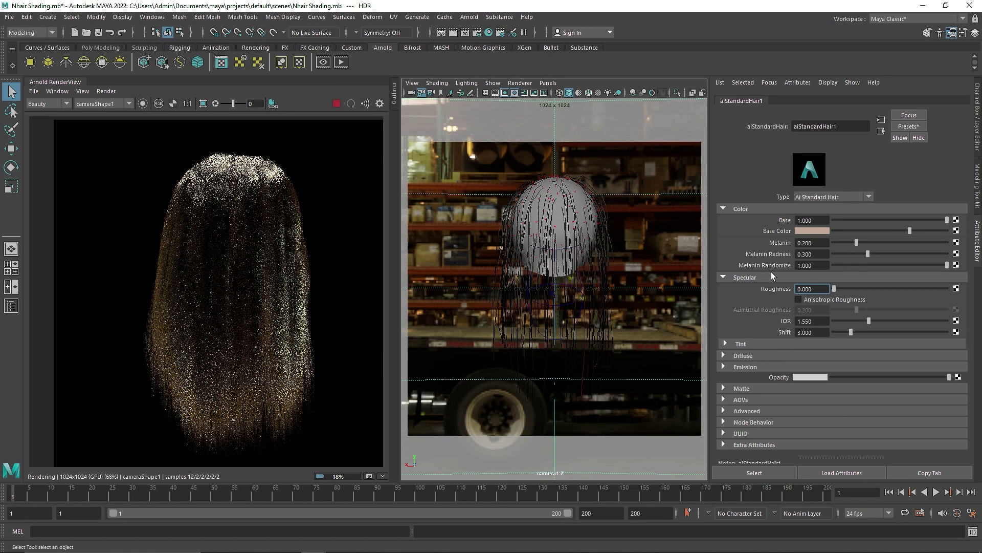
Apply the Auburn hair preset to the shader and lower Melanin to lighten it.
left_click(908, 127)
mouse_move(882, 162)
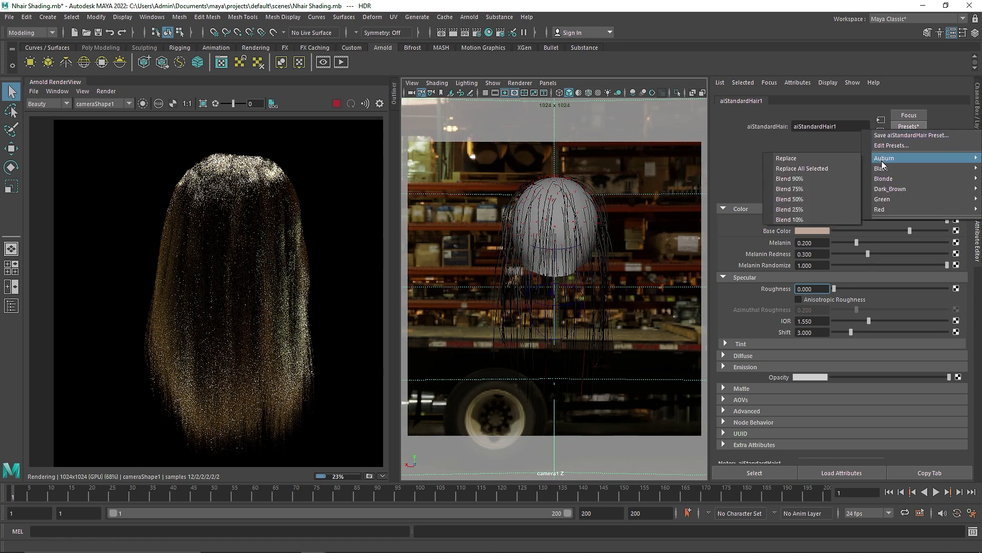
left_click(812, 167)
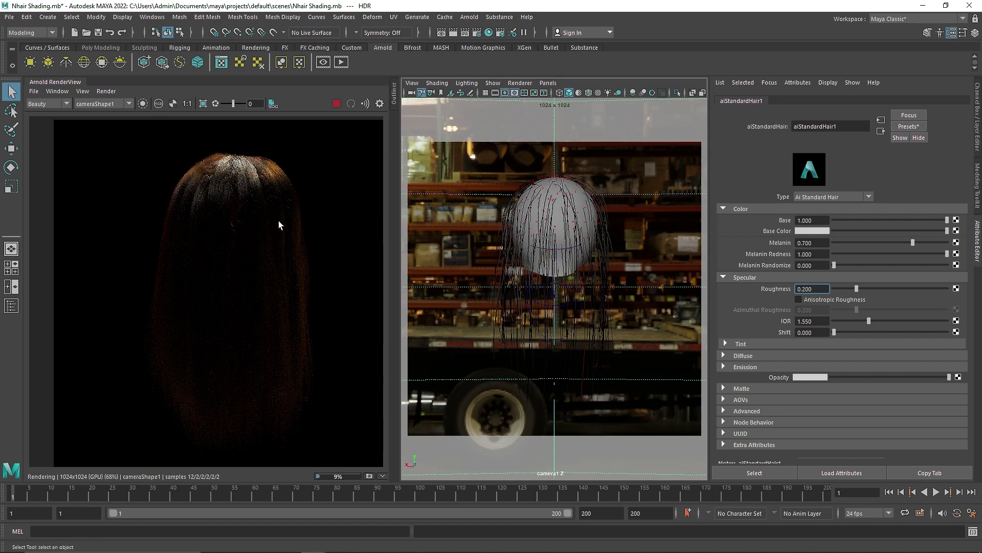
left_click_drag(894, 246, 849, 242)
Blend a hair preset into the settings, then replace them with the Blonde preset.
left_click(907, 128)
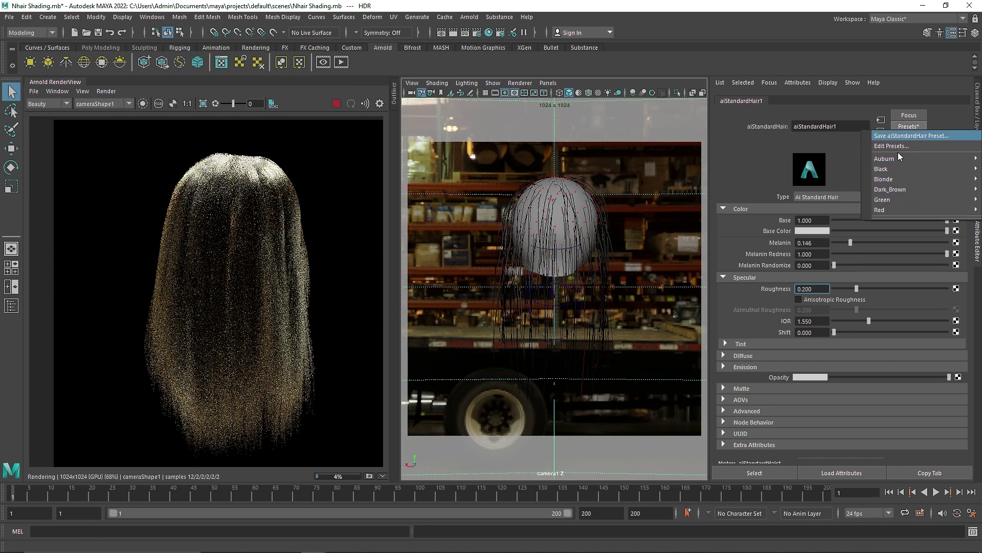
mouse_move(865, 167)
left_click(803, 180)
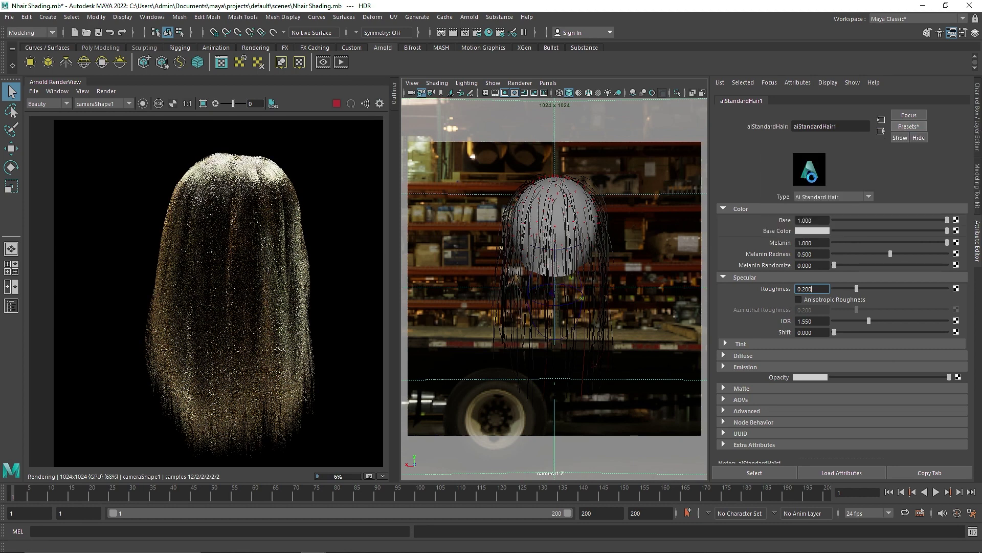
left_click(909, 126)
mouse_move(894, 178)
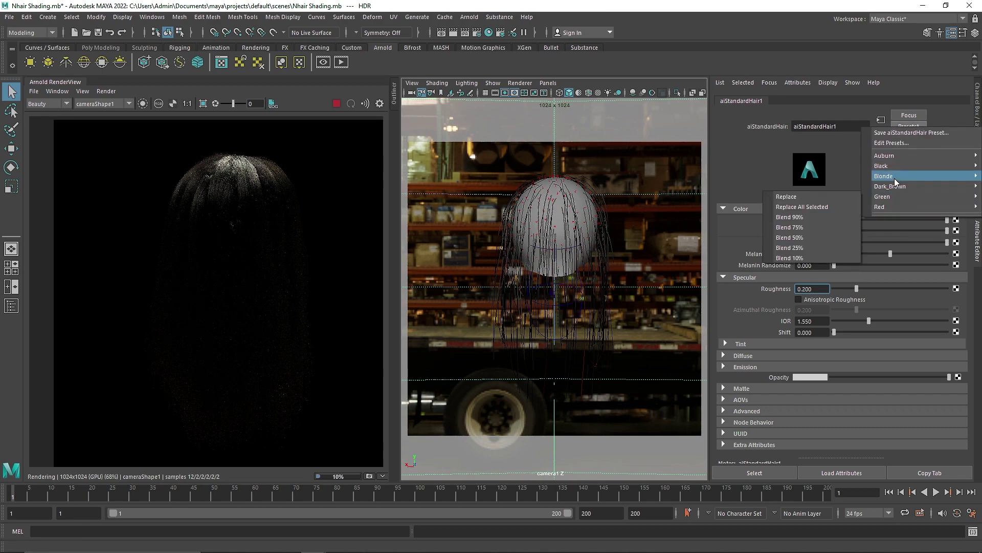
left_click(786, 196)
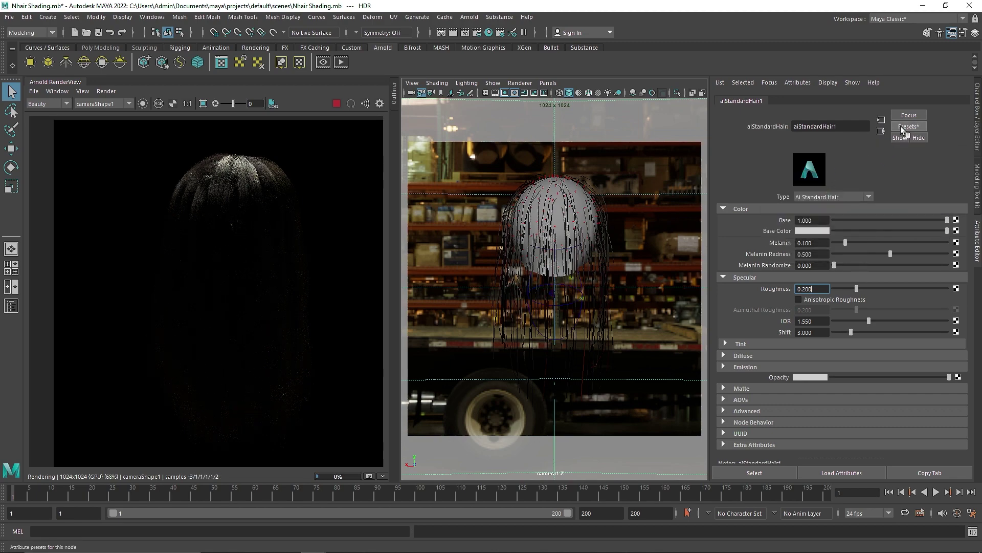
Inspect the Melanin value and toggle the Specular, Emission and Diffuse sections.
scroll(280, 278, "up", 2)
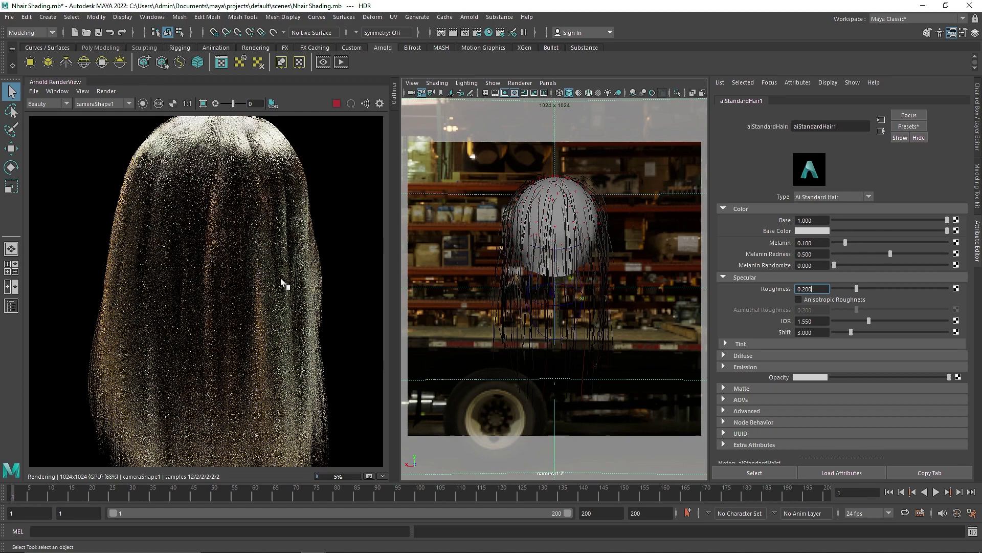
scroll(250, 340, "up", 4)
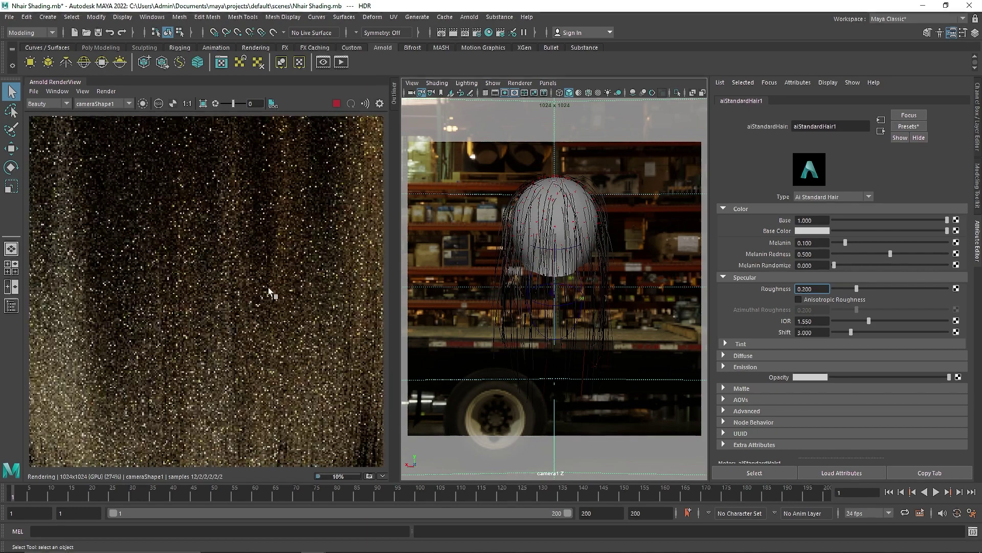
scroll(290, 308, "down", 2)
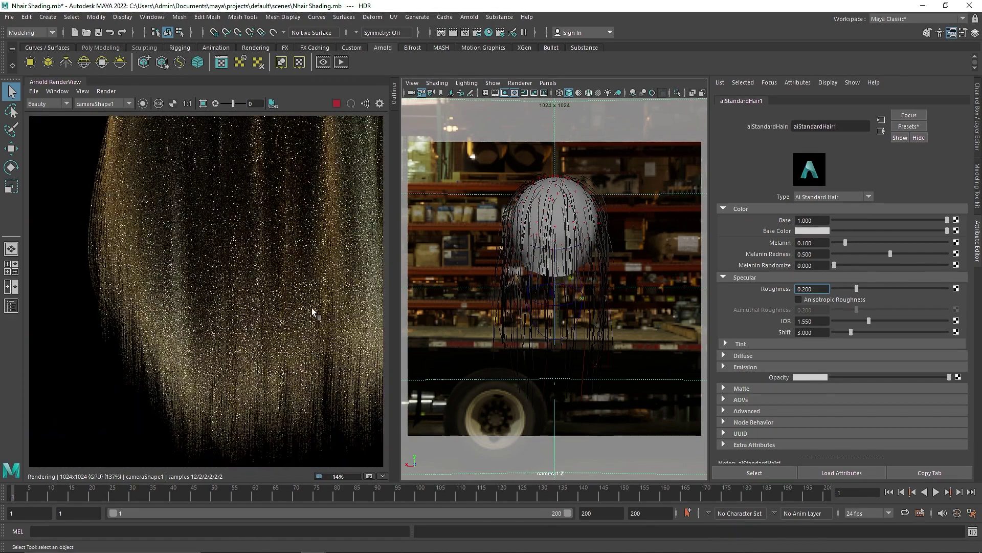
left_click(813, 243)
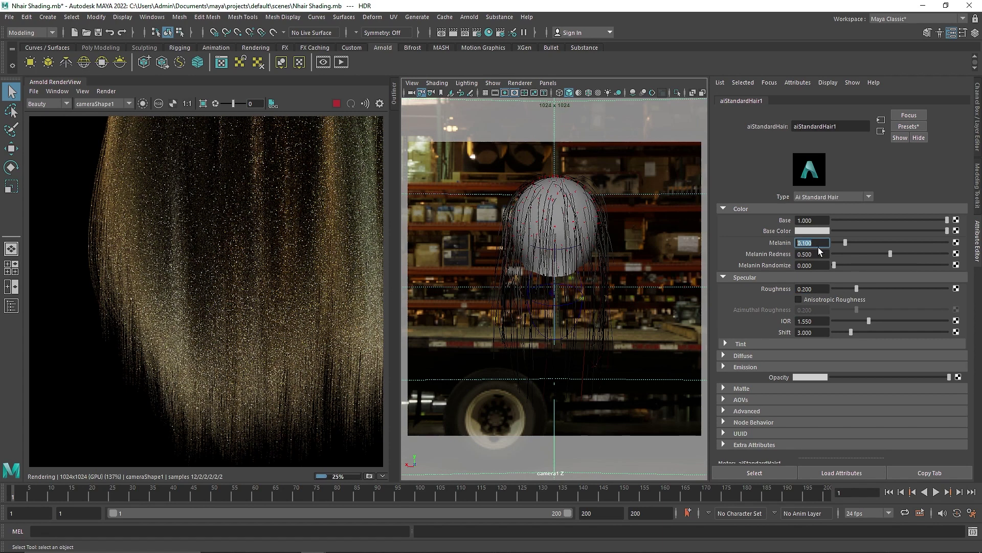
left_click(760, 280)
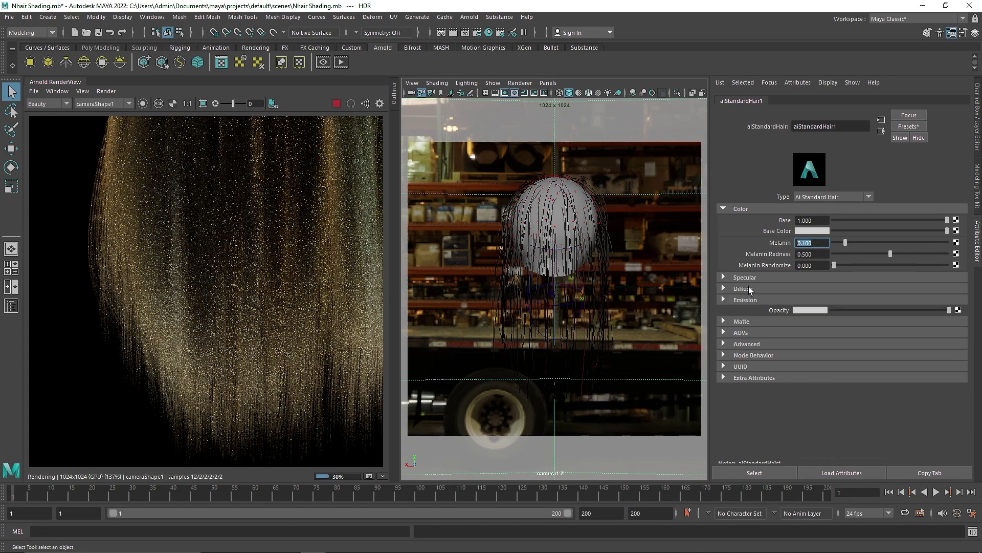
left_click(748, 299)
left_click(751, 288)
left_click(778, 288)
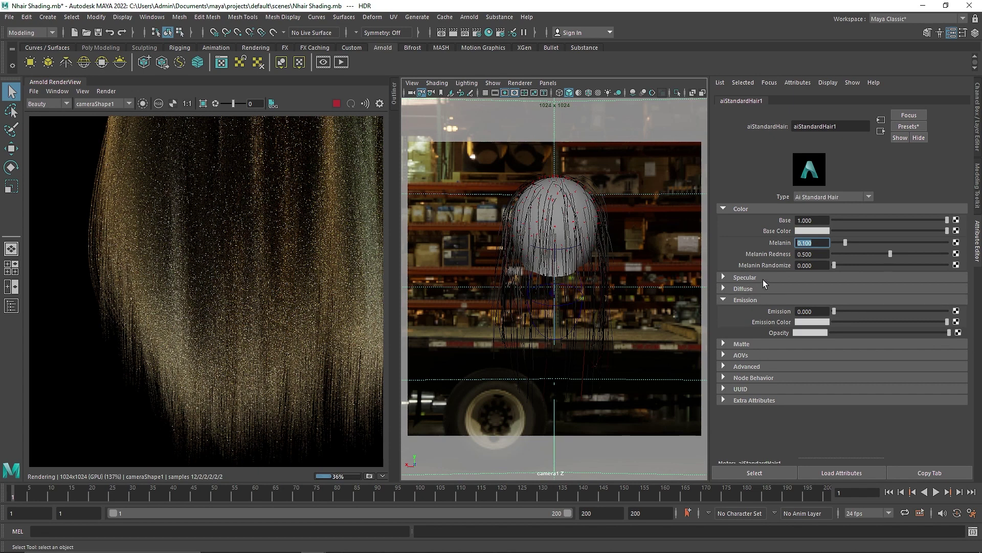
left_click(763, 280)
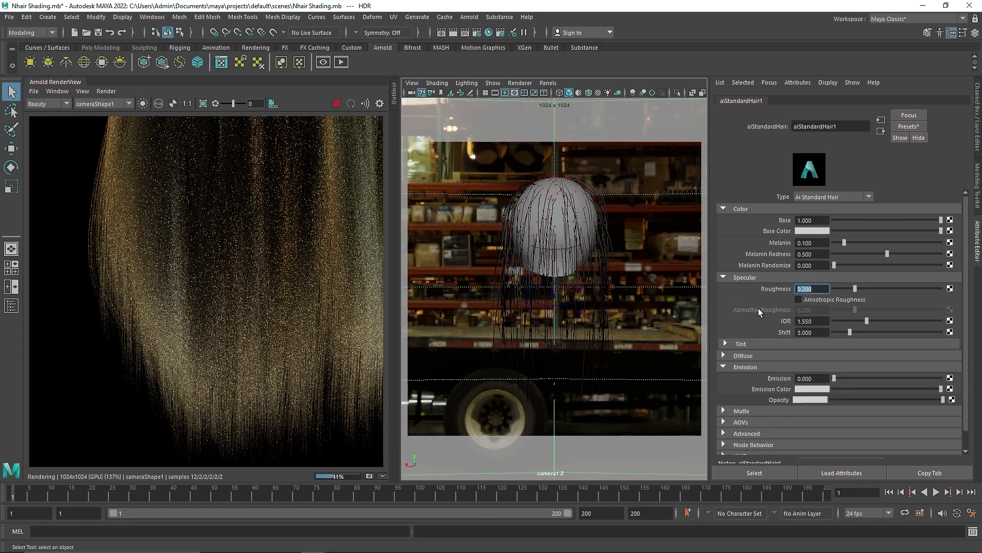
scroll(312, 241, "down", 3)
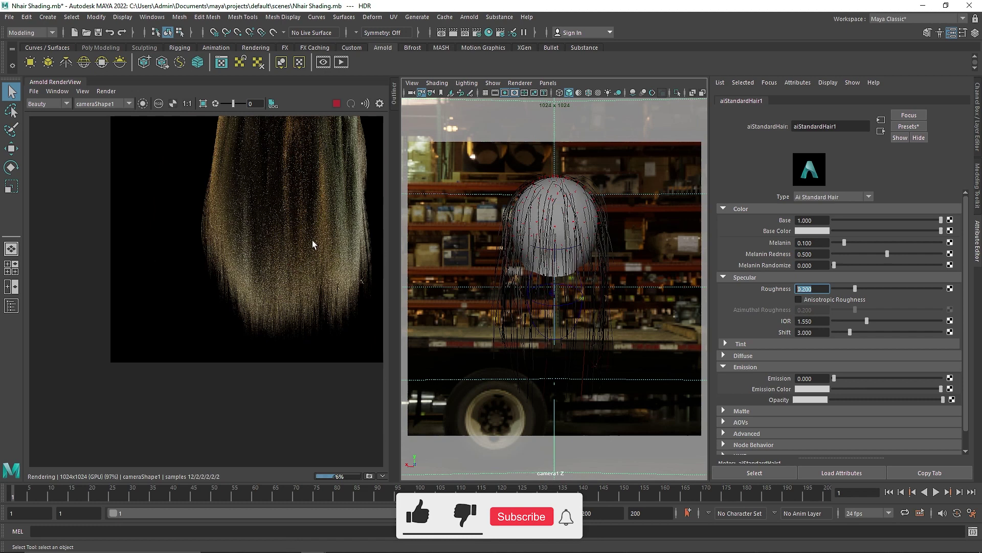
scroll(272, 251, "up", 2)
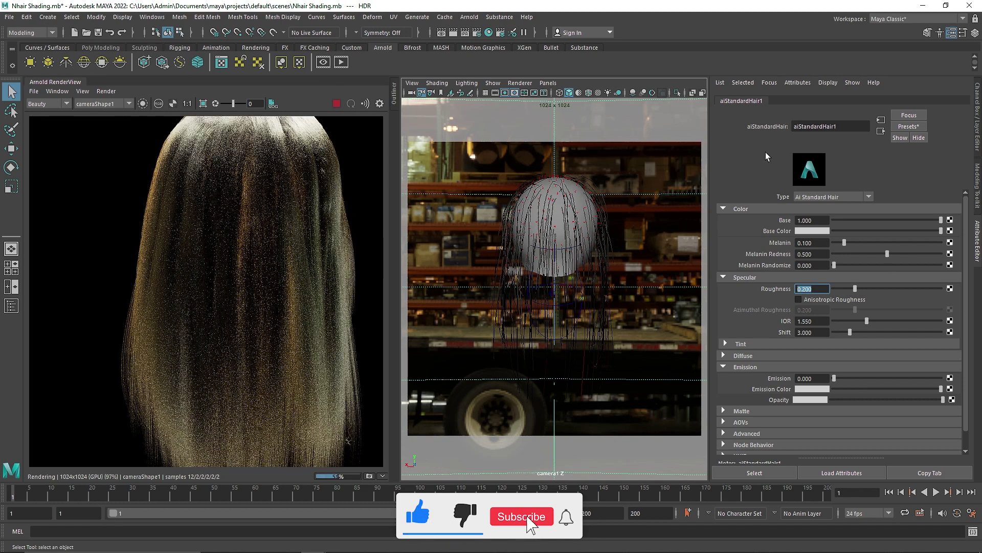
Replace the settings with the Dark_Brown preset, then with the Green preset.
left_click(909, 127)
mouse_move(890, 188)
left_click(802, 192)
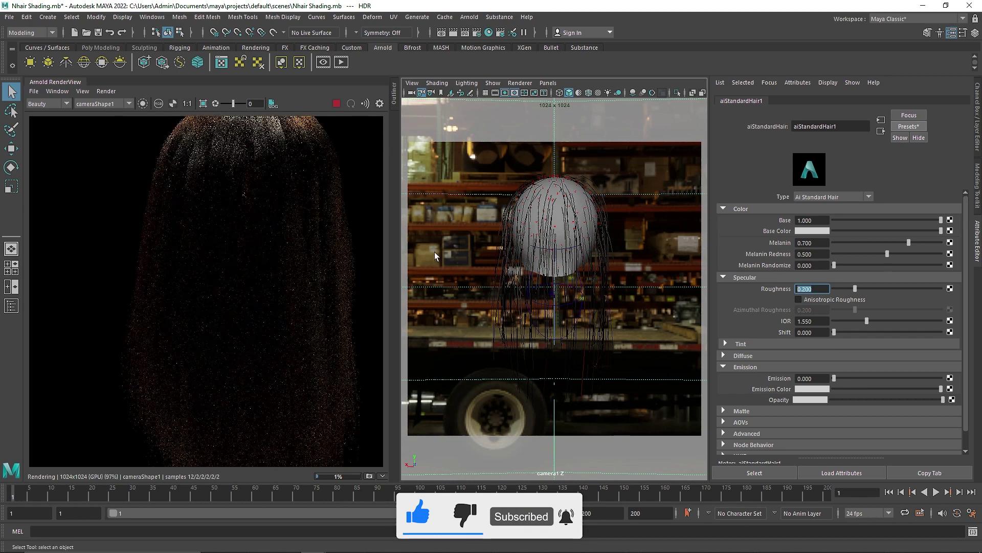
scroll(275, 246, "down", 2)
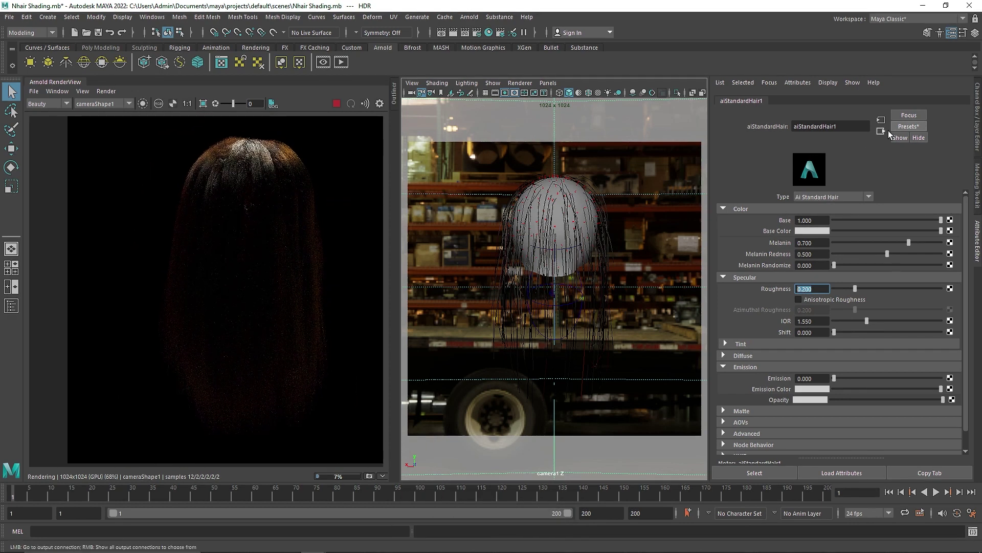
left_click(908, 127)
mouse_move(898, 198)
left_click(819, 197)
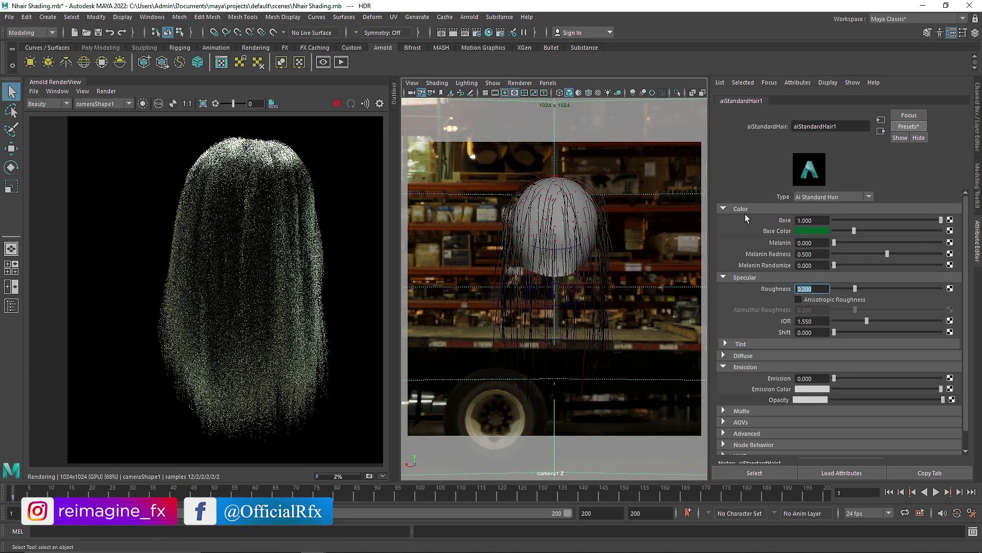
Replace aiStandardHair1's settings with the Red hair preset.
left_click(909, 127)
mouse_move(883, 207)
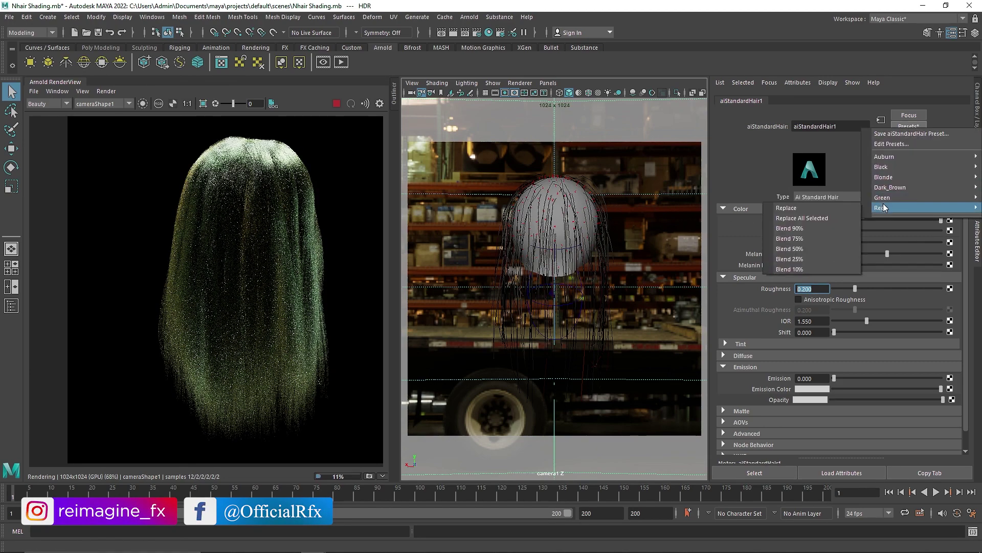
left_click(815, 216)
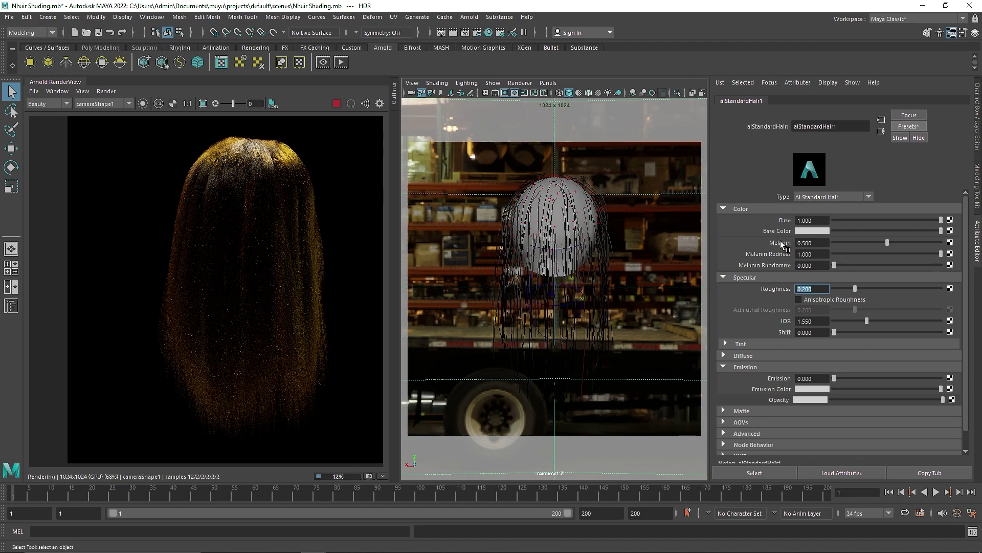
Bring Melanin to about 0.155 so the hair renders pale blond.
left_click(847, 241)
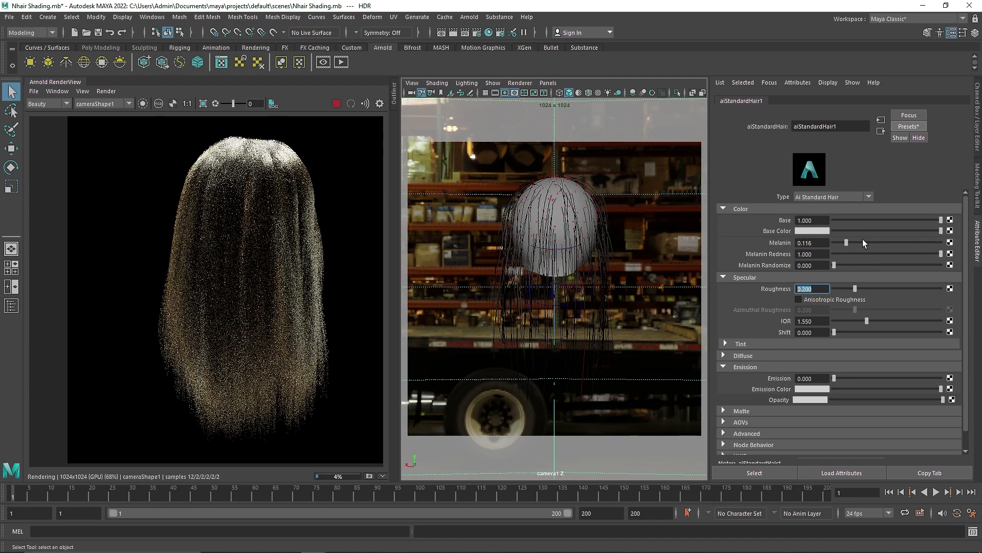
left_click(941, 242)
left_click_drag(941, 244, 849, 245)
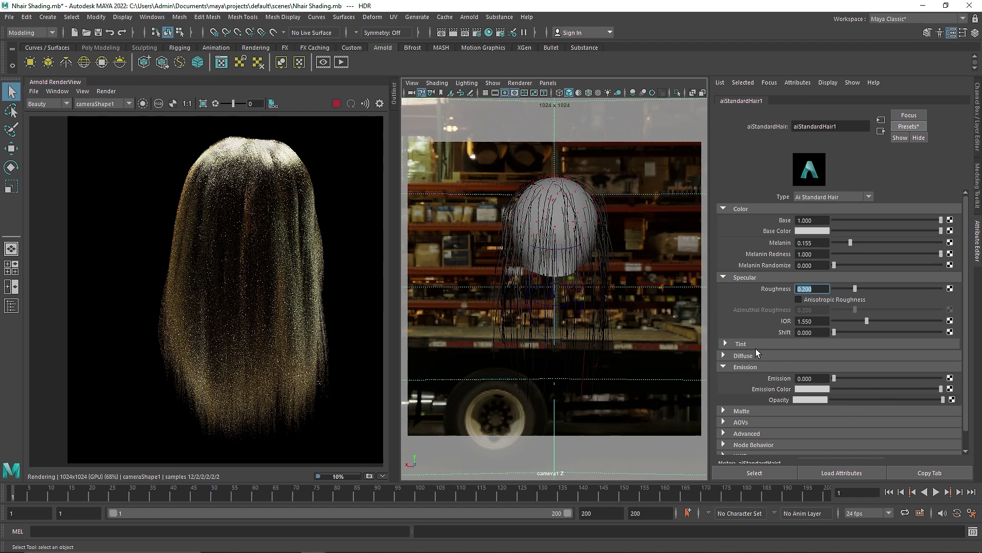
left_click(755, 368)
left_click(818, 355)
Connect a new Arnold aiRampRgb node to aiStandardHair1's Base Color.
left_click(950, 231)
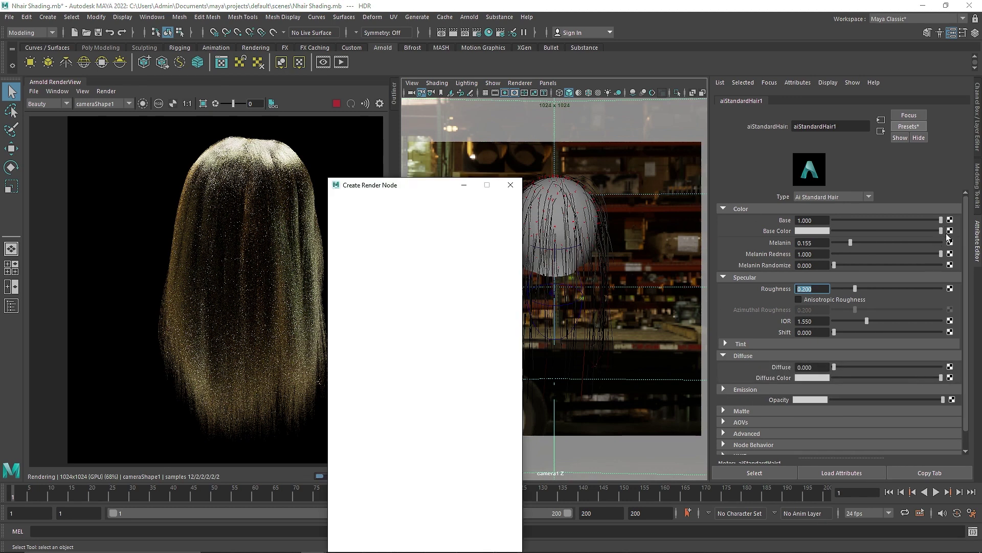
left_click(353, 328)
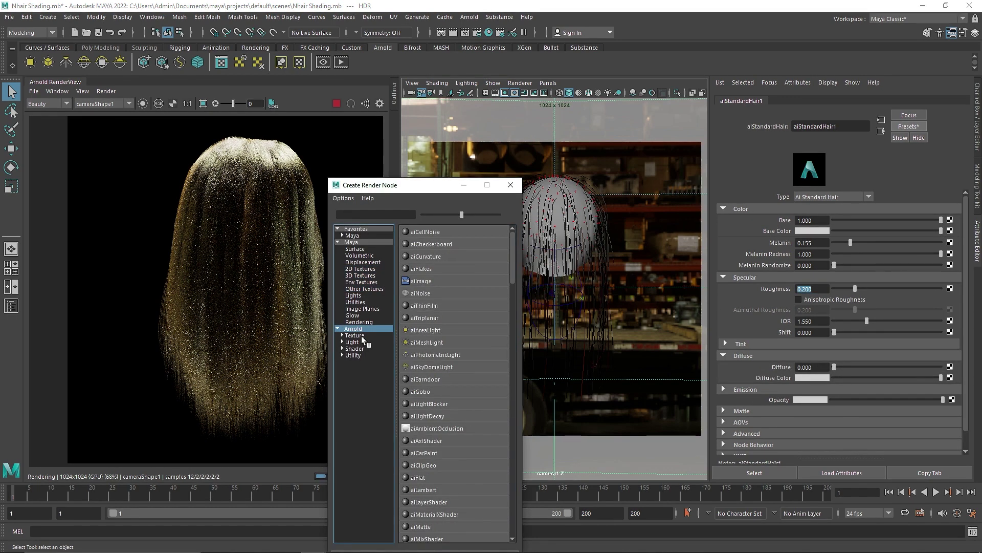
left_click(358, 215)
type("ramp")
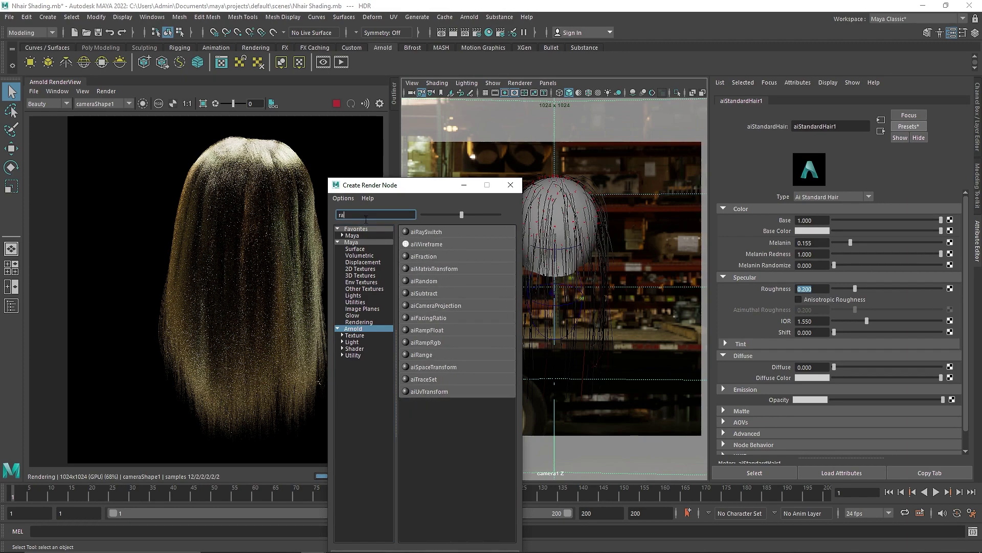
left_click(427, 244)
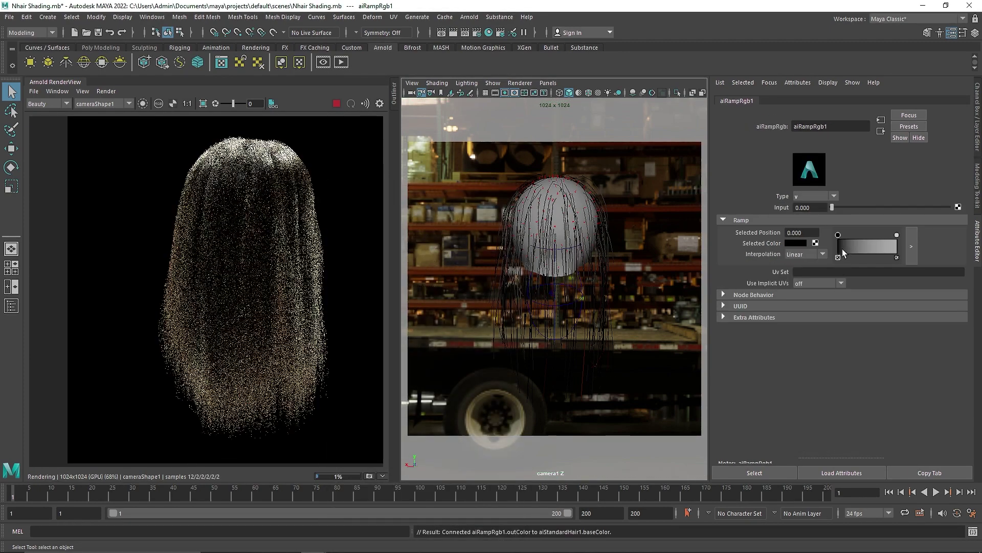
Make the ramp blue on the left and magenta on the right, blue stop at 0.565.
left_click(802, 243)
left_click(811, 219)
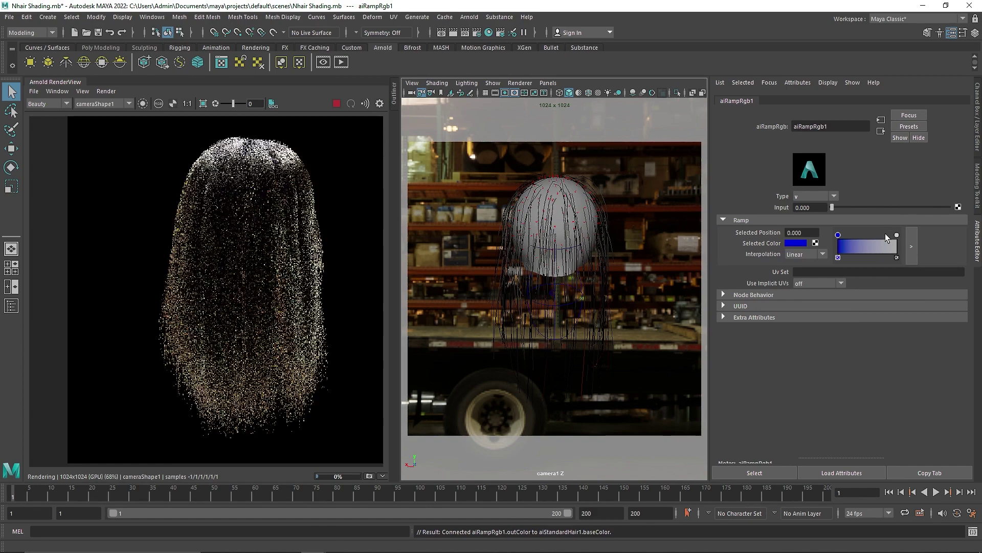
left_click(896, 235)
left_click(793, 246)
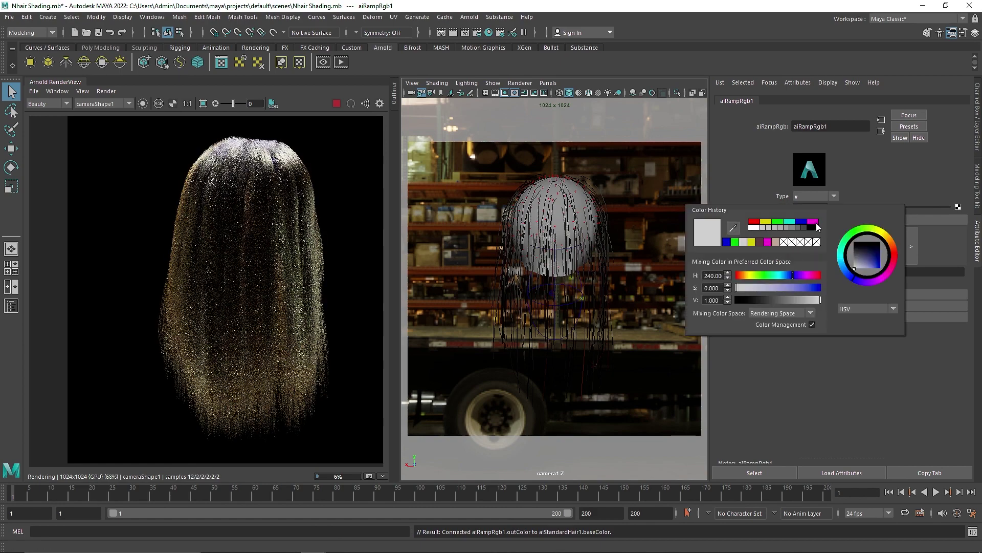
left_click(816, 223)
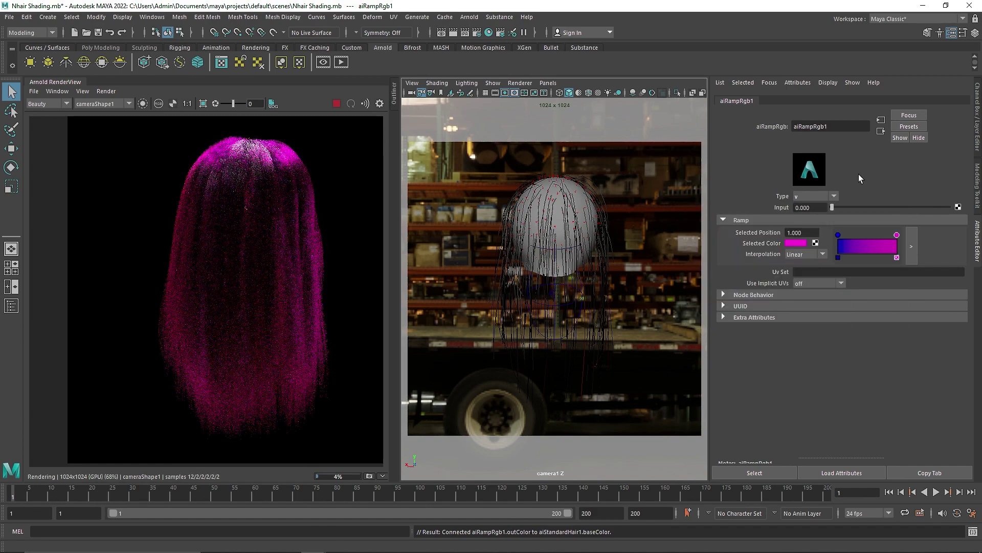
left_click_drag(839, 236, 871, 237)
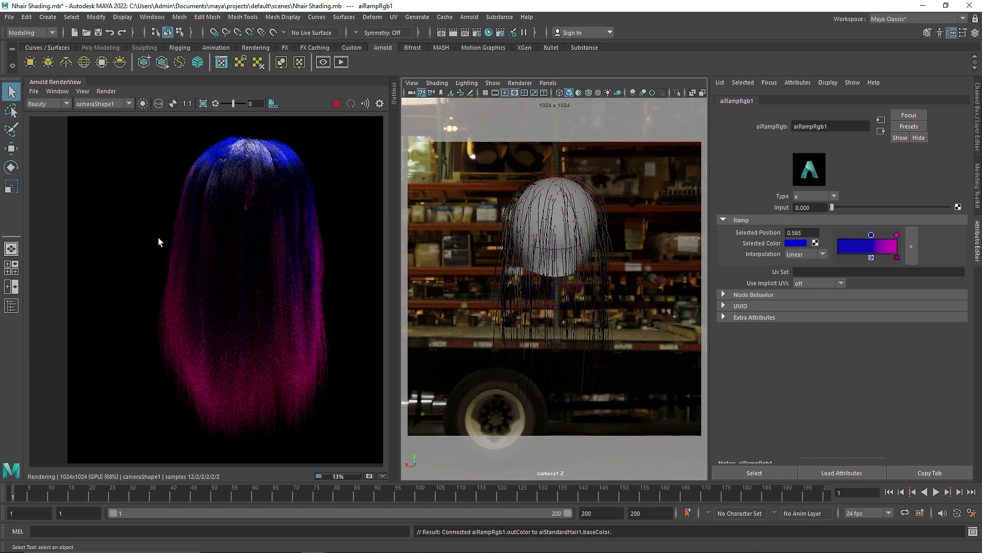
scroll(313, 331, "up", 2)
scroll(259, 329, "down", 2)
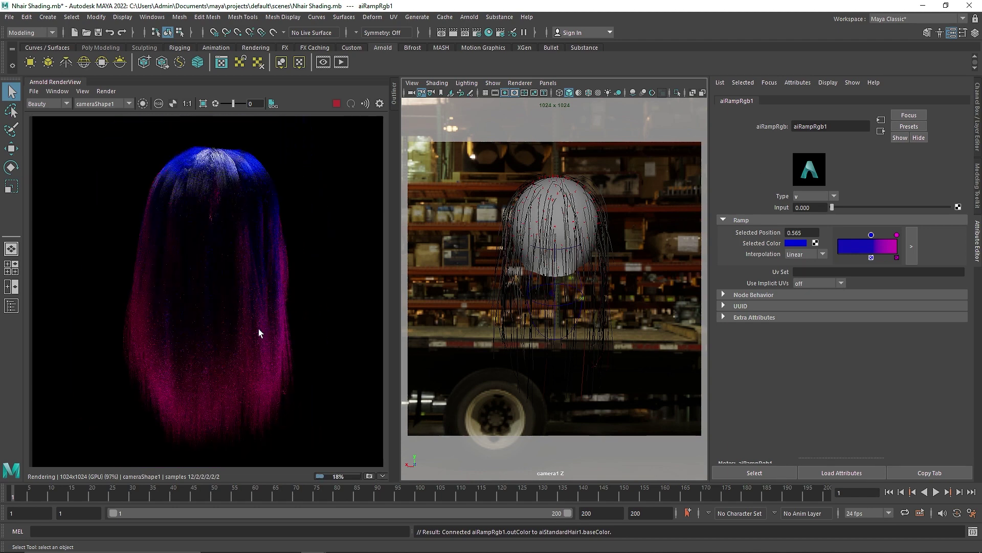
Select the hair, bring up aiStandardHair1 and drag Melanin down to 0.029.
left_click(599, 215)
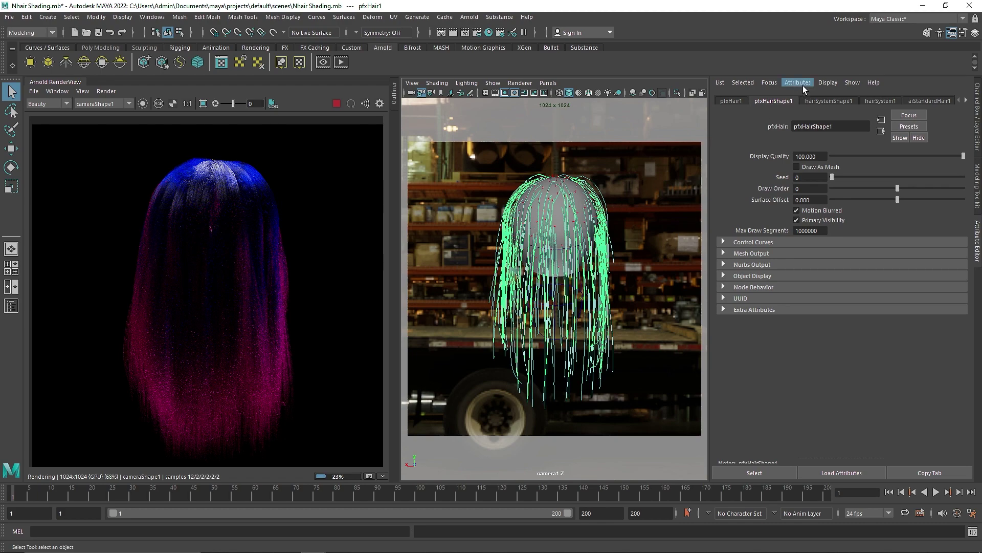
left_click(780, 82)
left_click(839, 113)
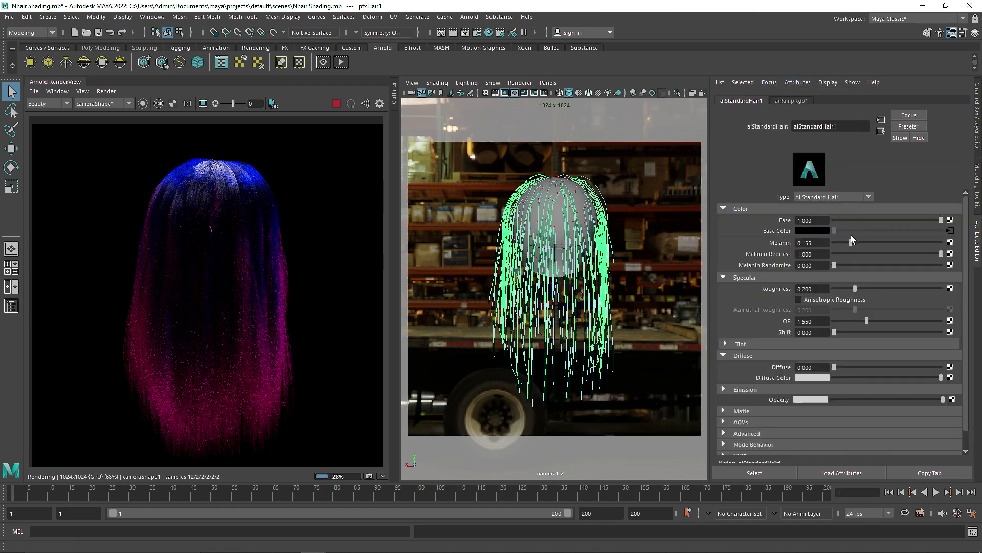
left_click_drag(849, 241, 840, 242)
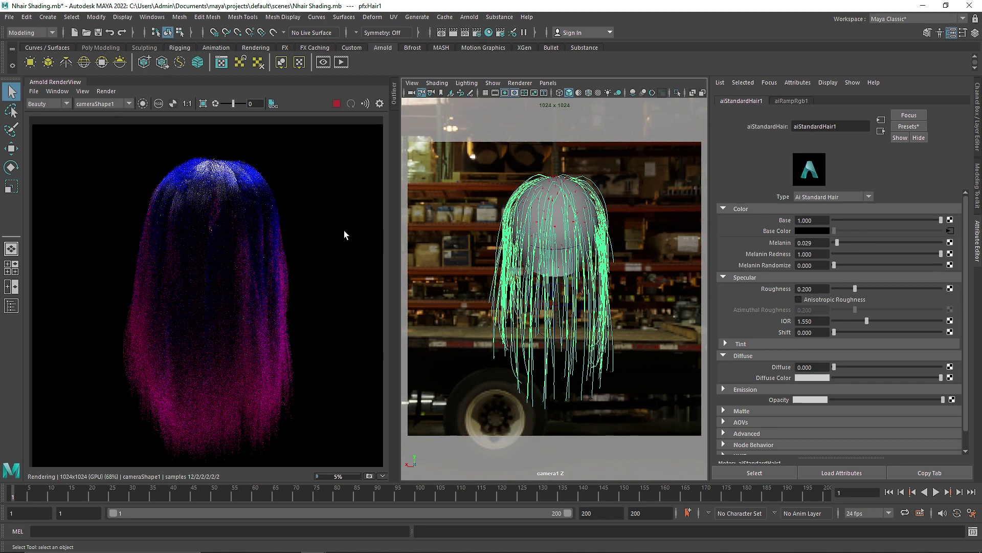
Select hairSystem1 in the Outliner and confirm aiStandardHair1 as its Arnold Hair Shader.
left_click(394, 98)
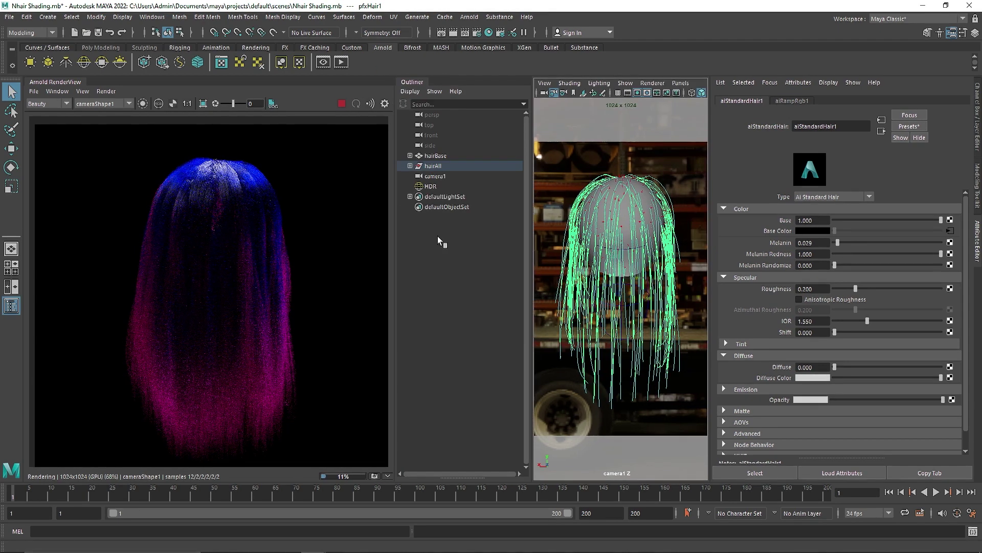
left_click(410, 166)
left_click(446, 196)
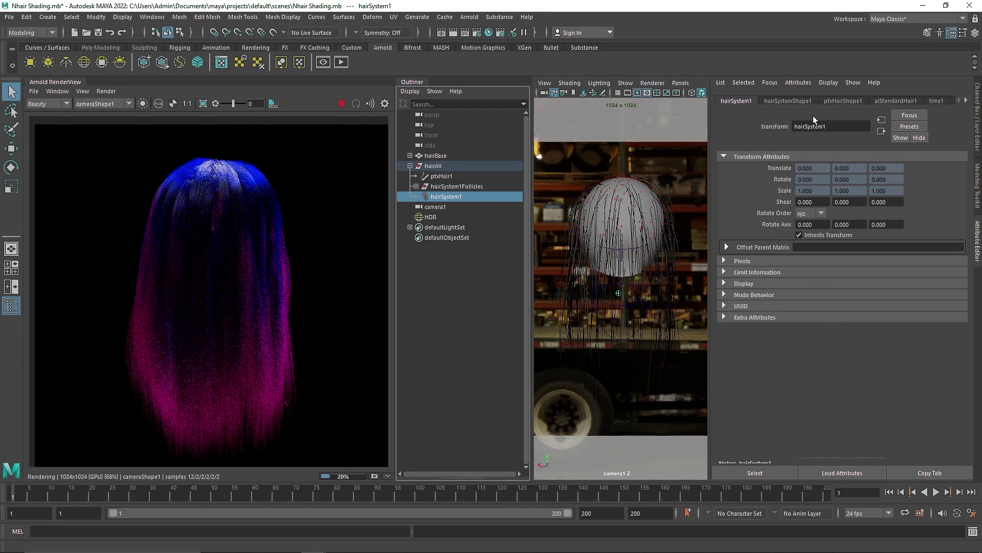
left_click(796, 102)
left_click(829, 101)
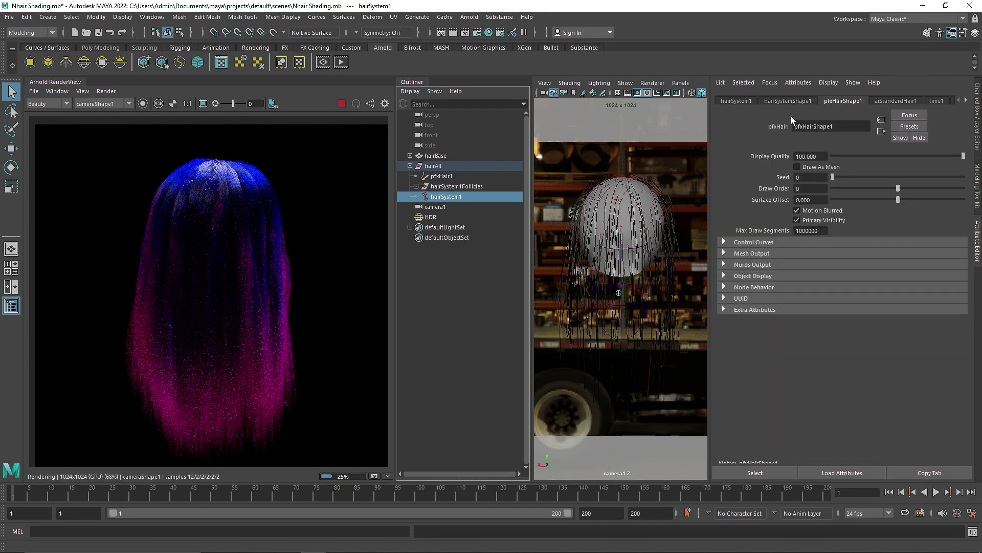
left_click(787, 101)
left_click(737, 182)
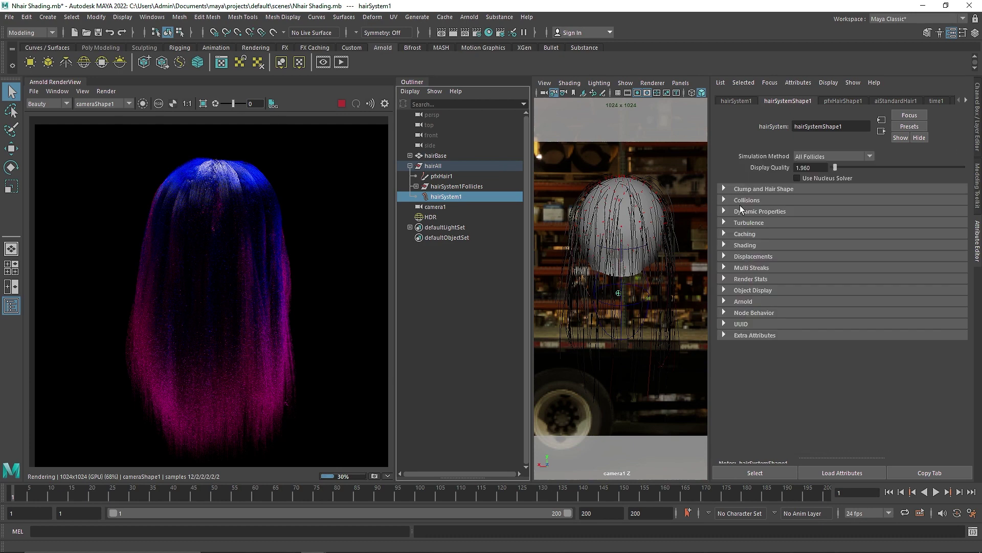
left_click(754, 302)
scroll(774, 371, "down", 5)
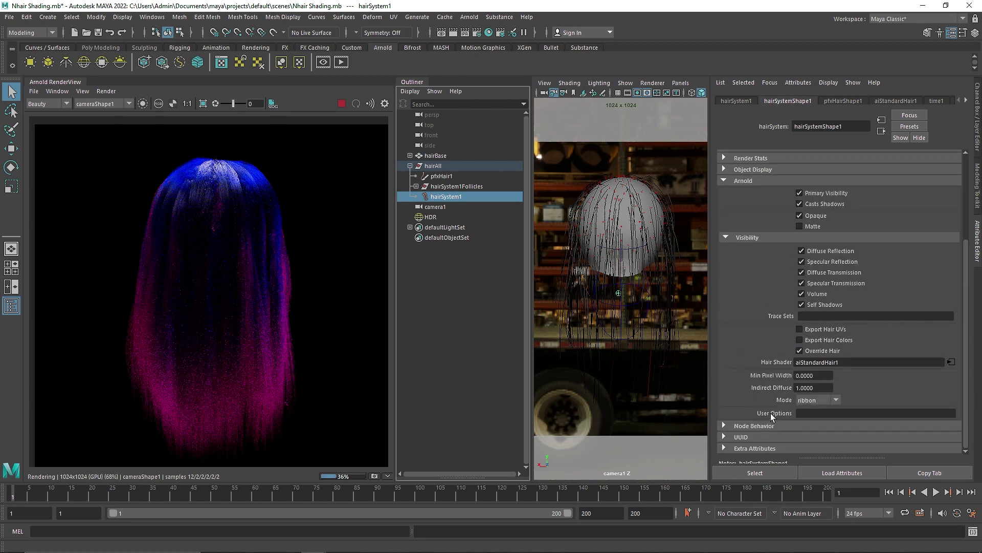
double_click(875, 361)
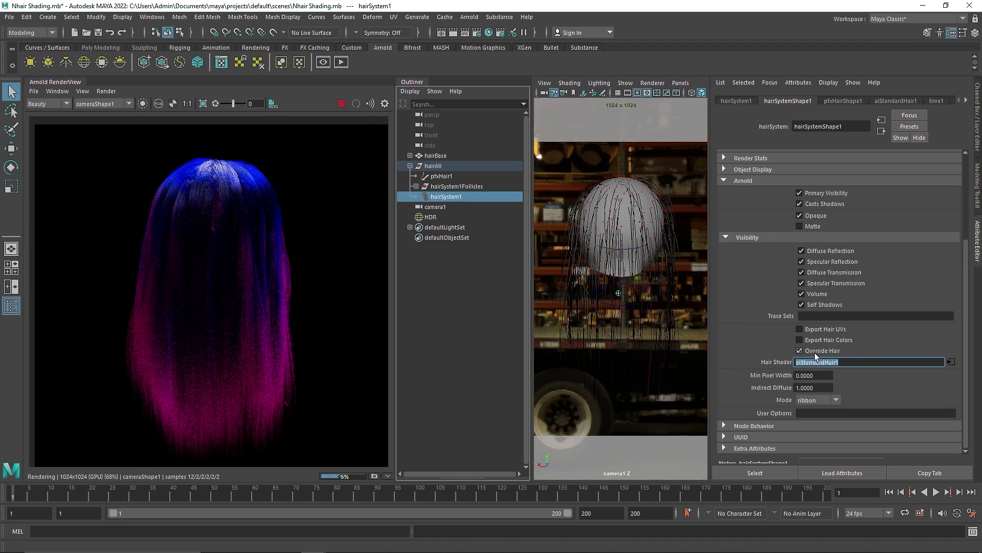
Raise Sub Segments under Clump and Hair Shape from 4 to 7.
scroll(772, 334, "up", 3)
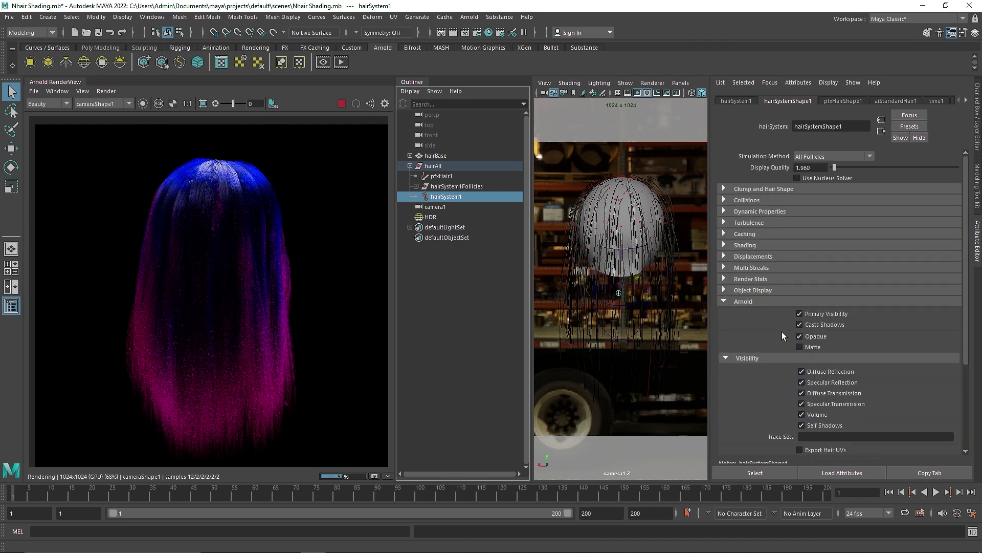
scroll(223, 233, "up", 3)
scroll(276, 274, "down", 2)
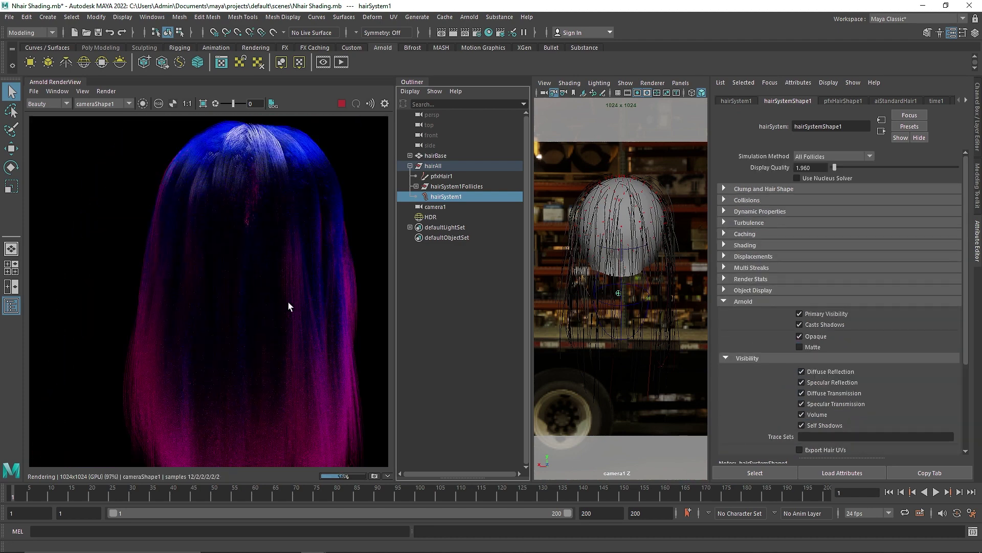
left_click(762, 189)
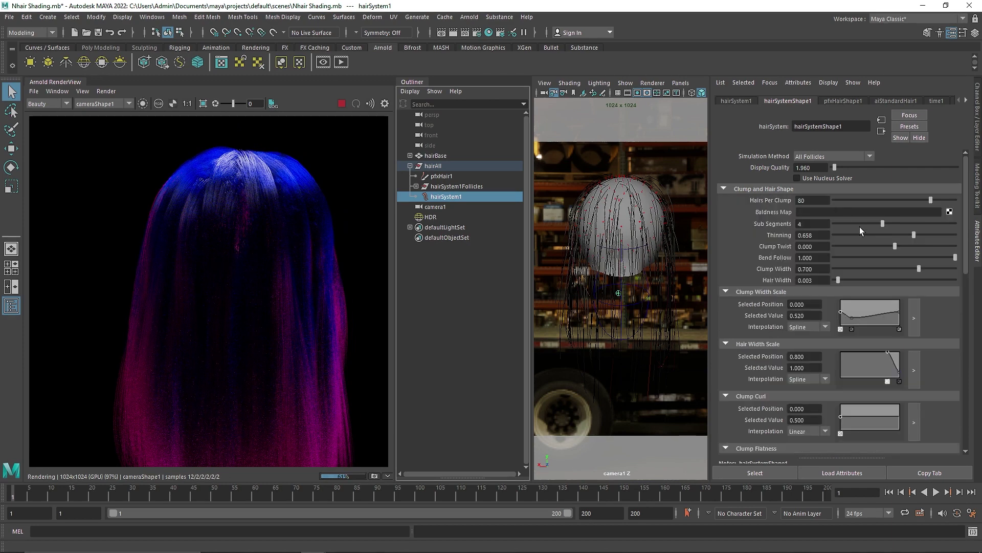
left_click_drag(883, 223, 919, 223)
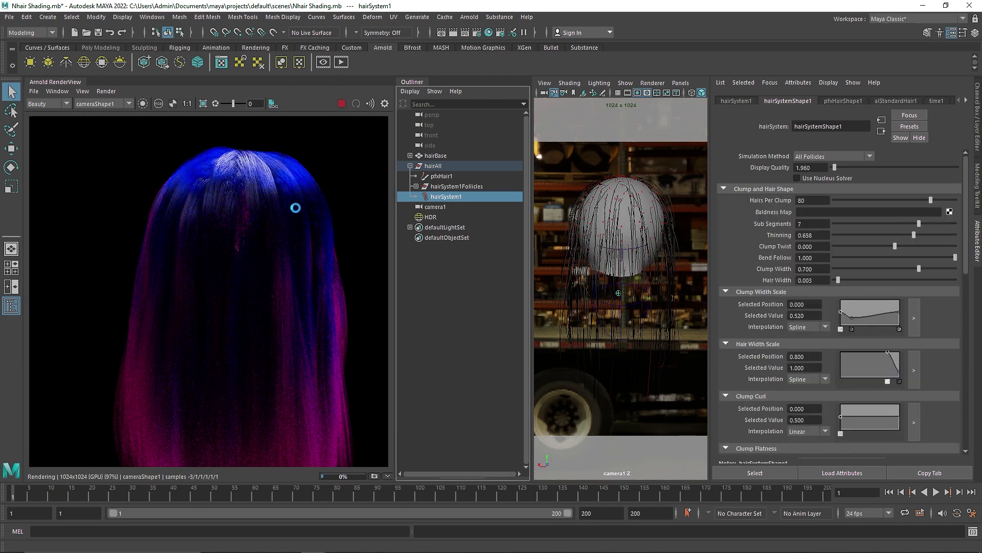